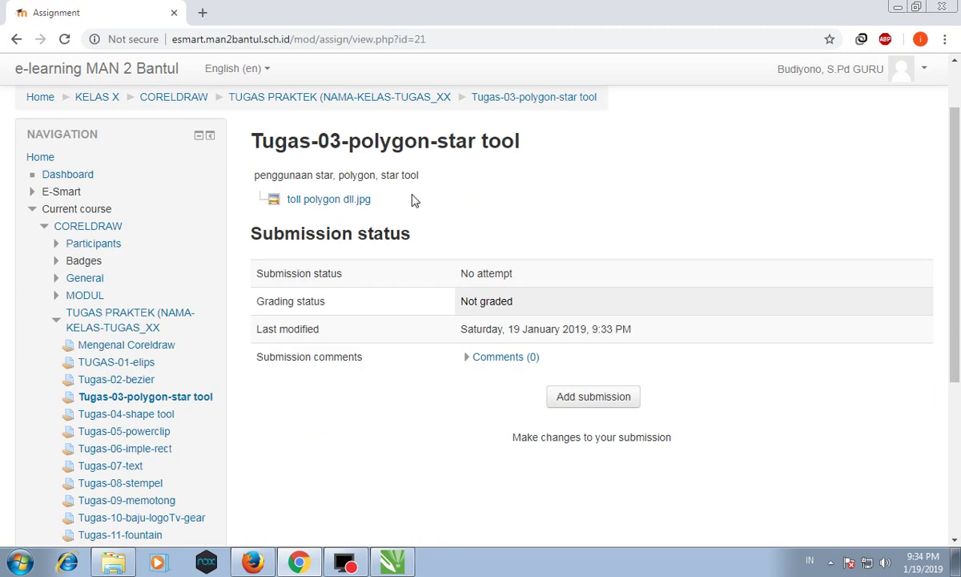
# Download the toll polygon dll.jpg attachment from the Tugas-03-polygon-star tool assignment and show the downloaded file in its folder.
pyautogui.click(345, 204)
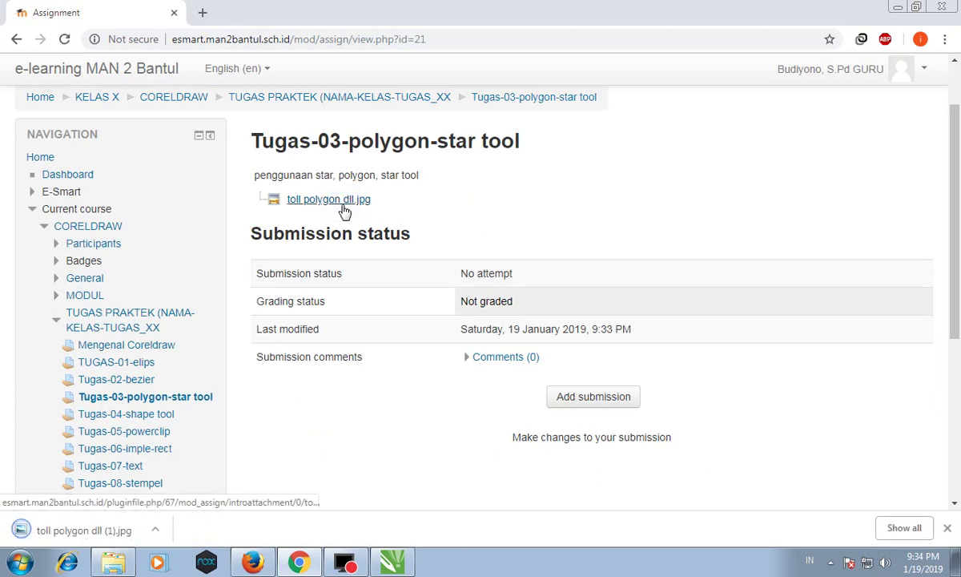
pyautogui.click(155, 530)
pyautogui.click(181, 478)
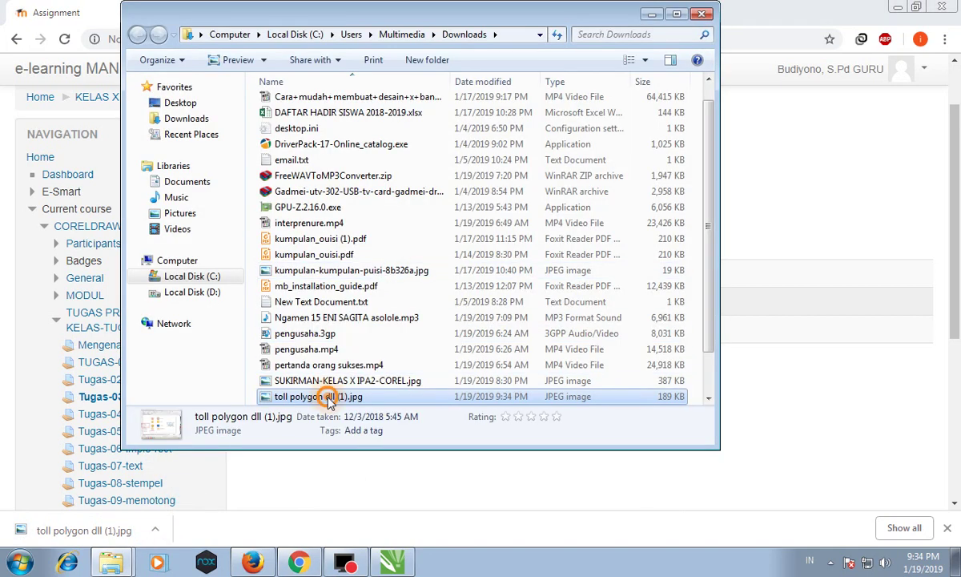
pyautogui.rightClick(328, 399)
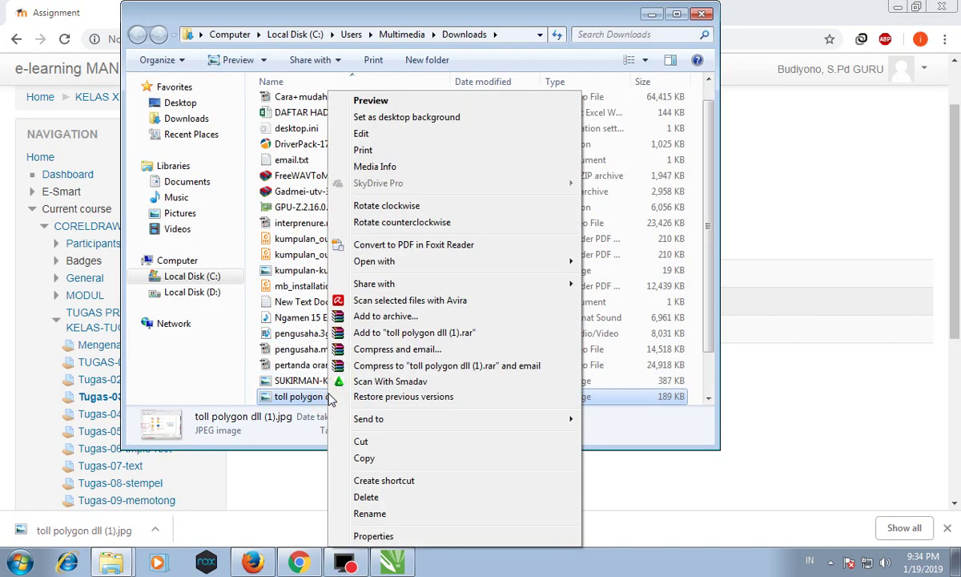
pyautogui.click(562, 26)
# Switch to Firefox and open the Tugas-03-polygon-star tool assignment from the TUGAS PRAKTEK section in its own tab.
pyautogui.hotkey('alt', 'Tab')
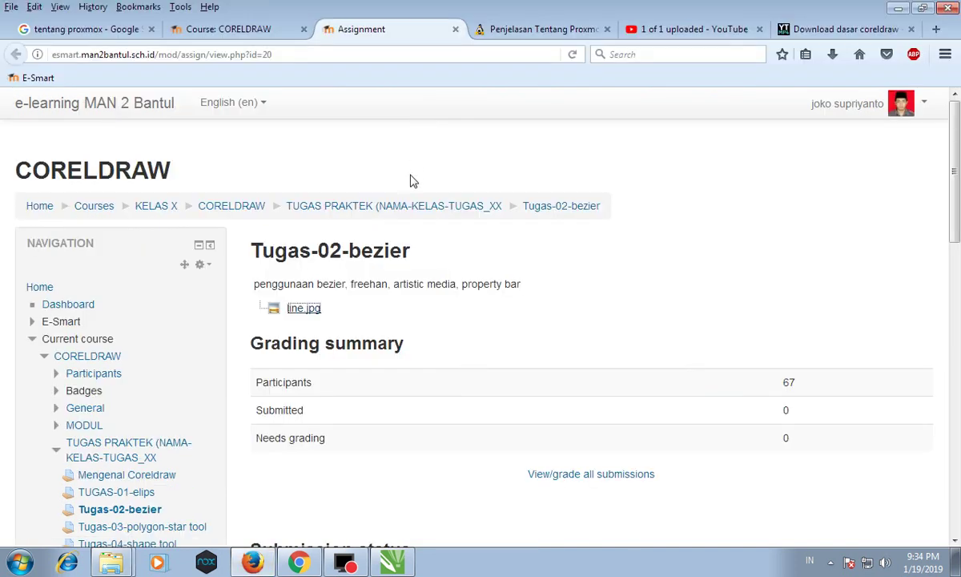
pyautogui.click(436, 208)
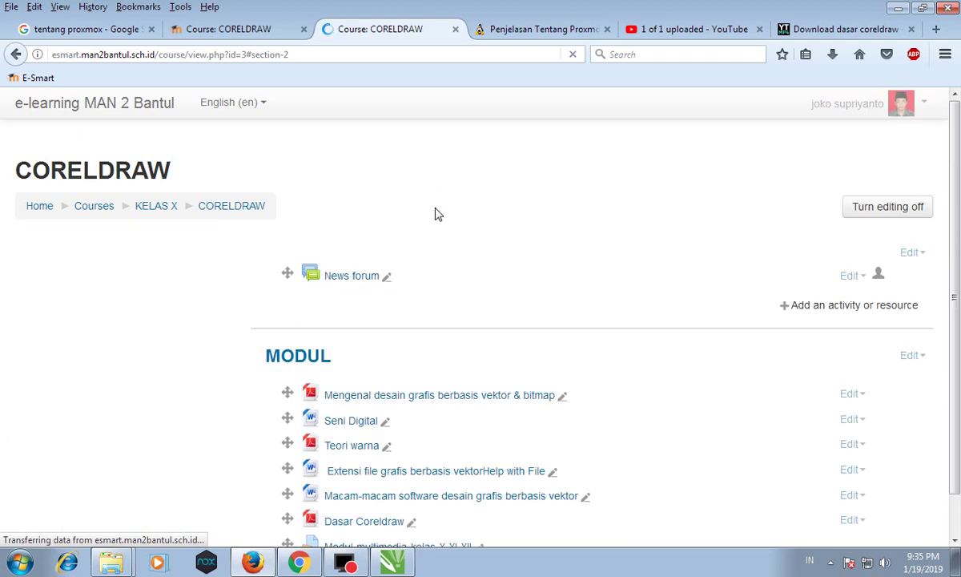
pyautogui.scroll(-5, 513, 343)
pyautogui.scroll(2, 515, 346)
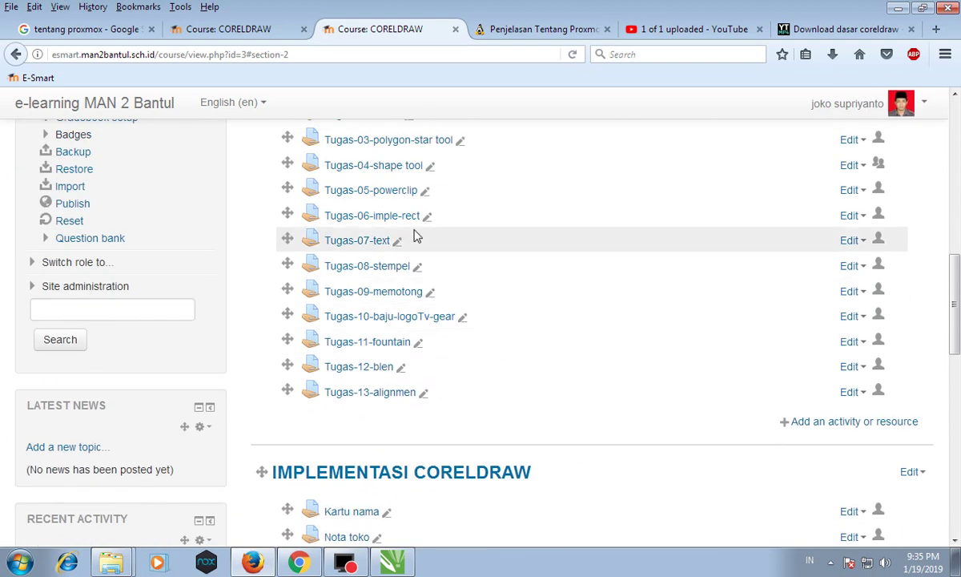
pyautogui.rightClick(388, 144)
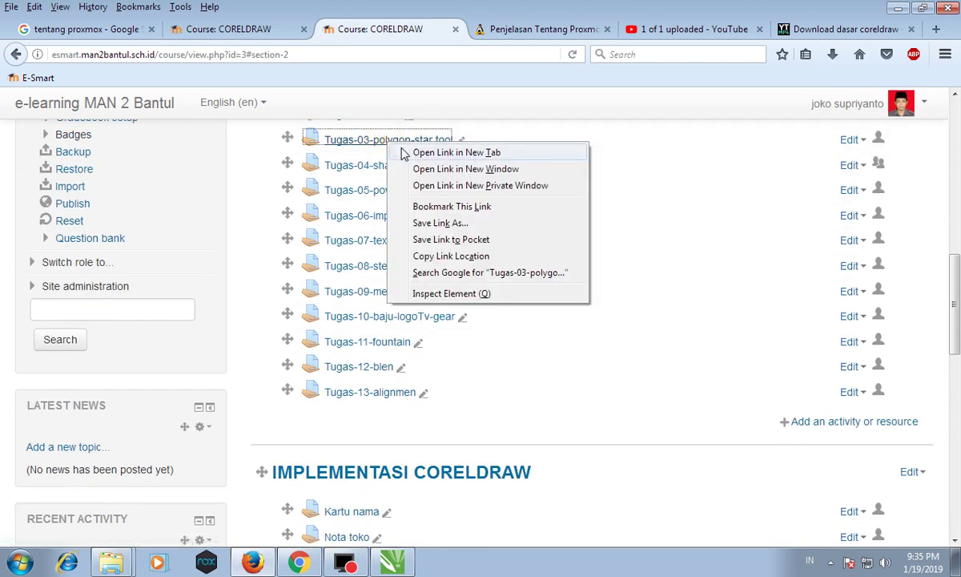
pyautogui.click(403, 153)
pyautogui.click(601, 29)
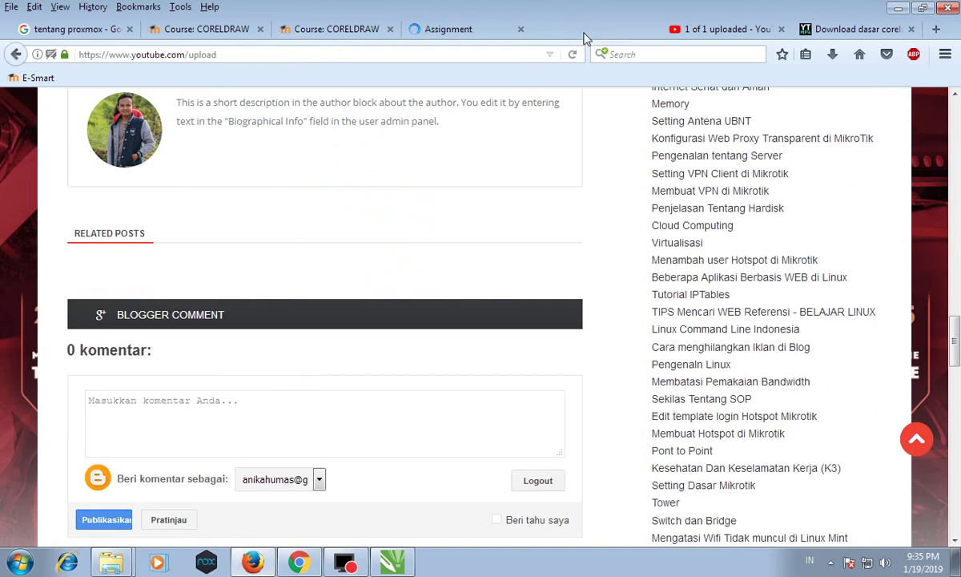
pyautogui.click(651, 30)
pyautogui.click(519, 29)
# Save the assignment's attachment toll polygon dll.jpg into New folder (2).
pyautogui.scroll(-1, 448, 313)
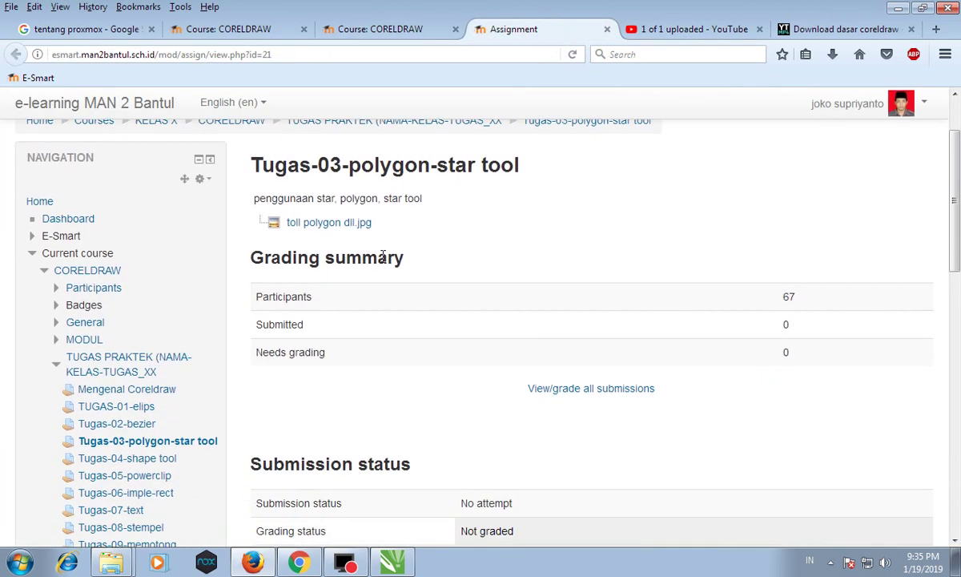
pyautogui.click(340, 226)
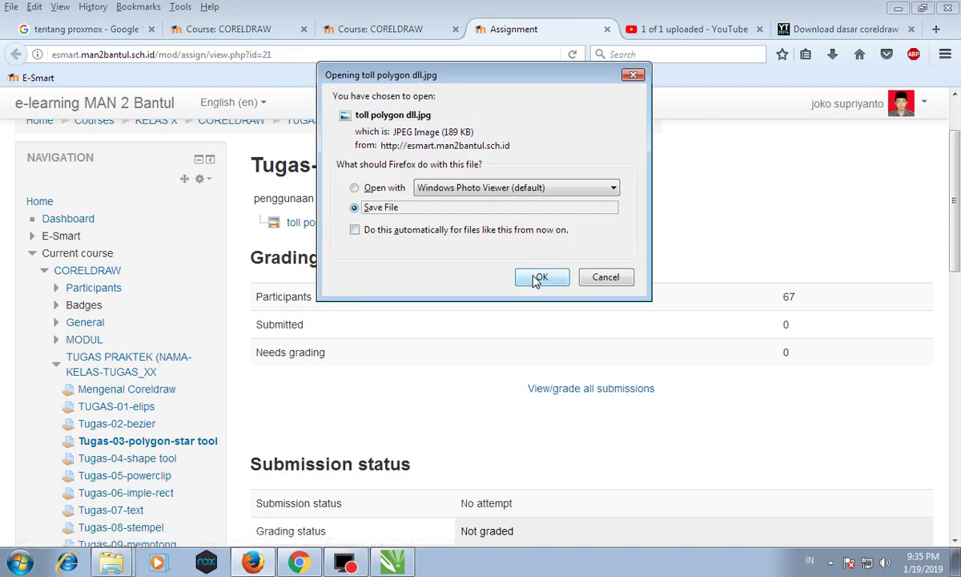
pyautogui.click(536, 280)
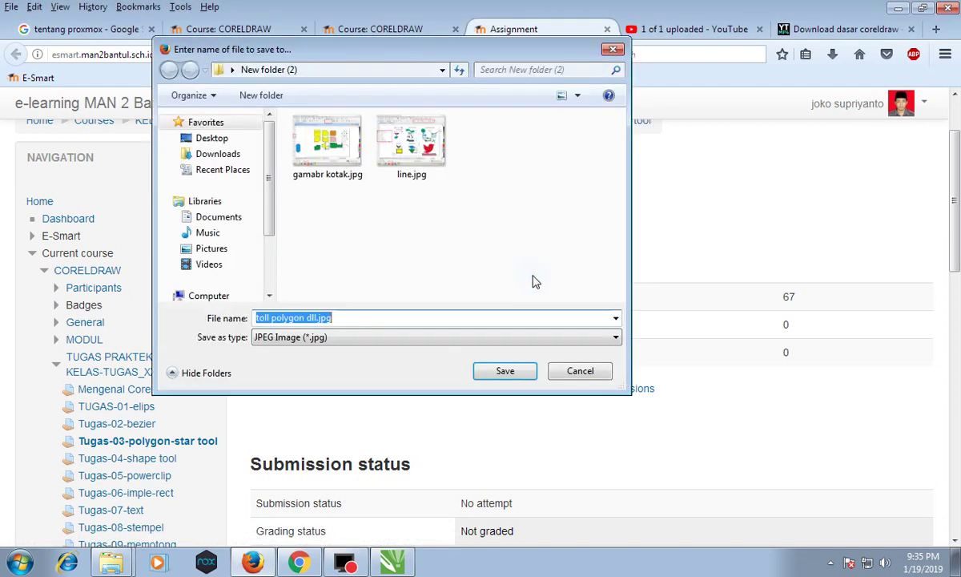
pyautogui.click(493, 371)
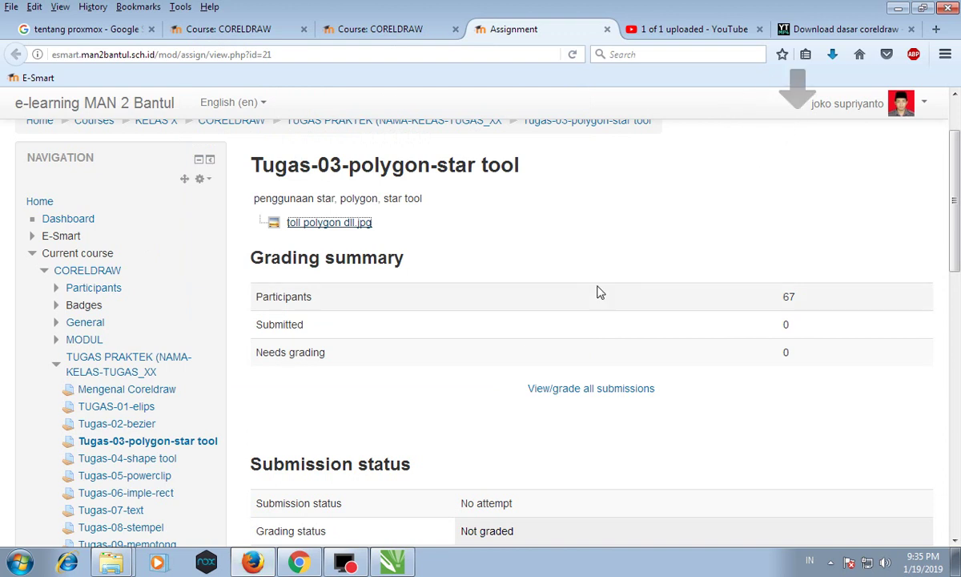
# Switch to CorelDRAW and create a new blank document.
pyautogui.click(392, 562)
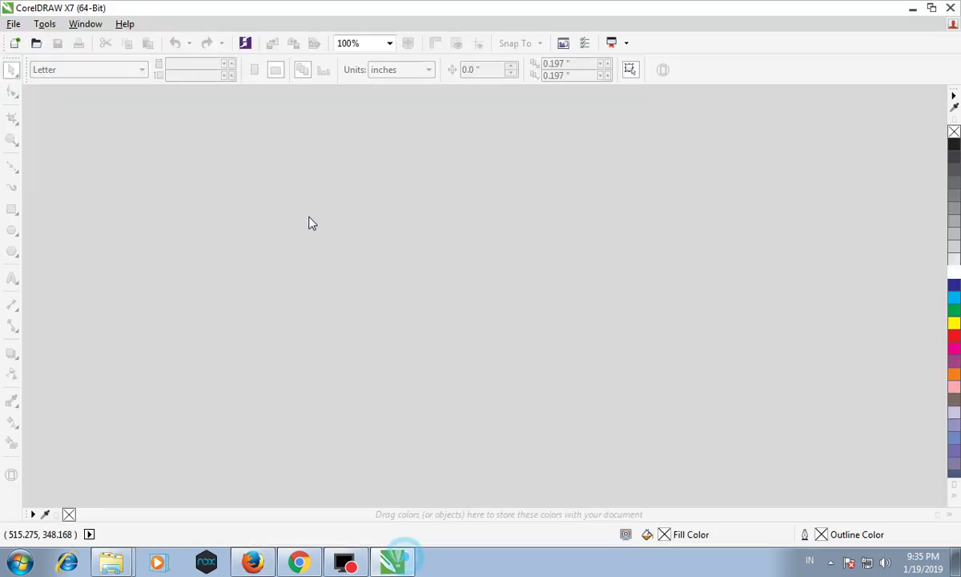
pyautogui.click(15, 42)
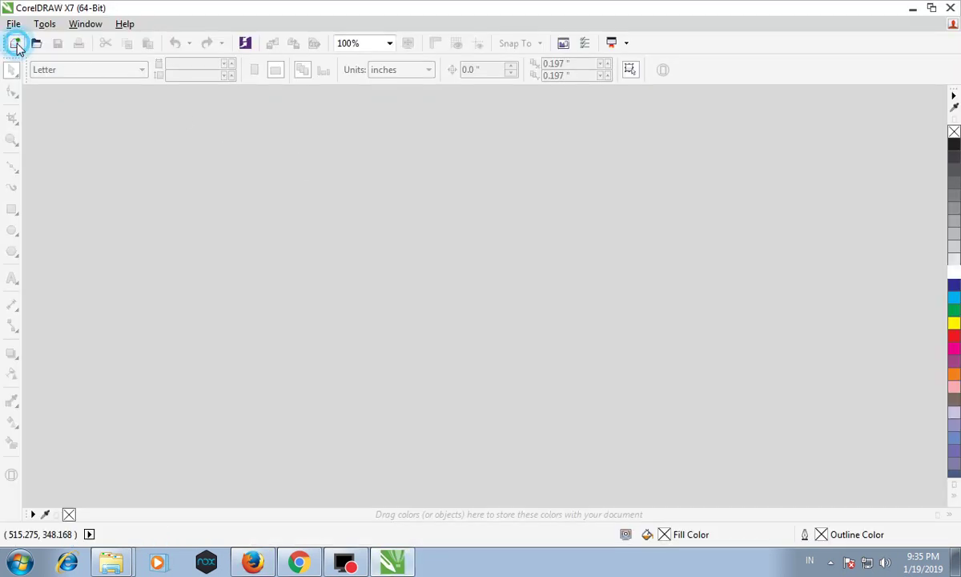
pyautogui.click(387, 241)
# Set the units to centimeters, and change the page to F4 size in landscape orientation.
pyautogui.click(408, 71)
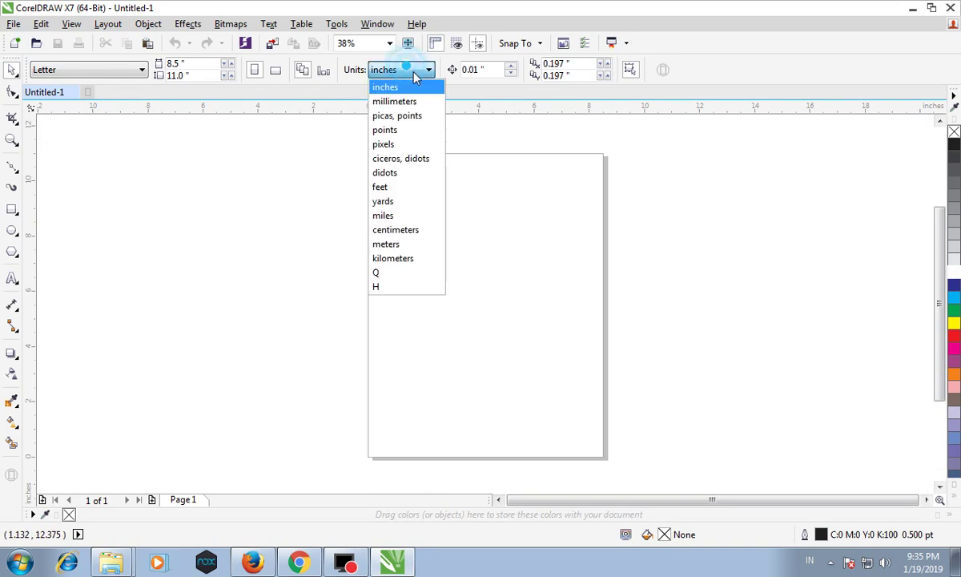
pyautogui.click(412, 230)
pyautogui.click(141, 70)
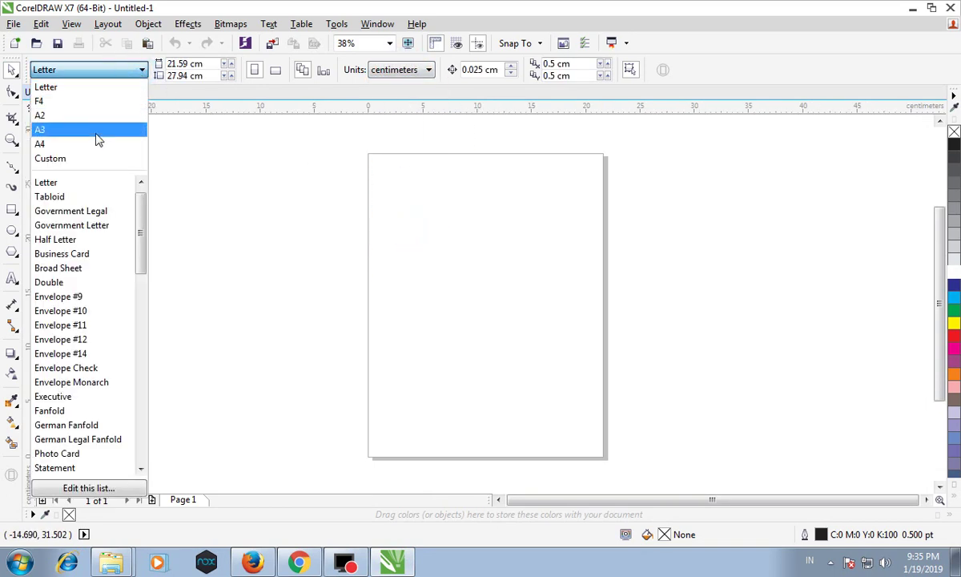
pyautogui.click(77, 101)
pyautogui.click(272, 71)
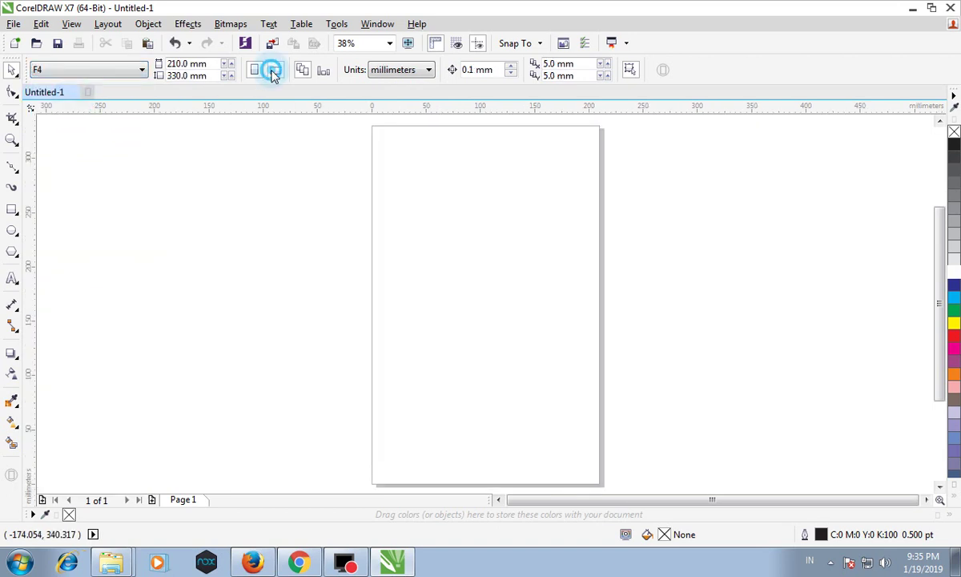
# Import toll polygon dll.jpg from New folder (2) at its original size and place it over the page's right edge as a reference.
pyautogui.click(12, 25)
pyautogui.click(57, 254)
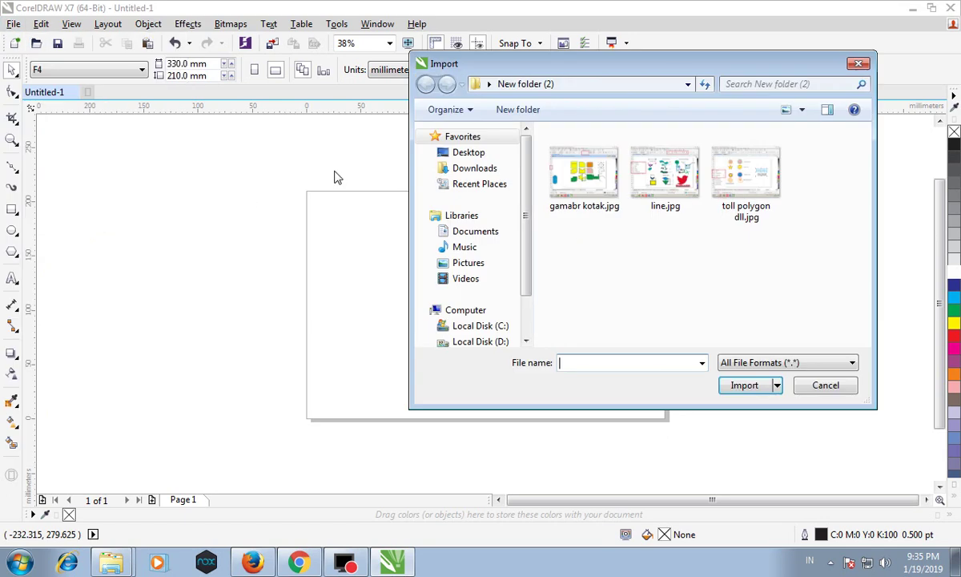
pyautogui.click(751, 181)
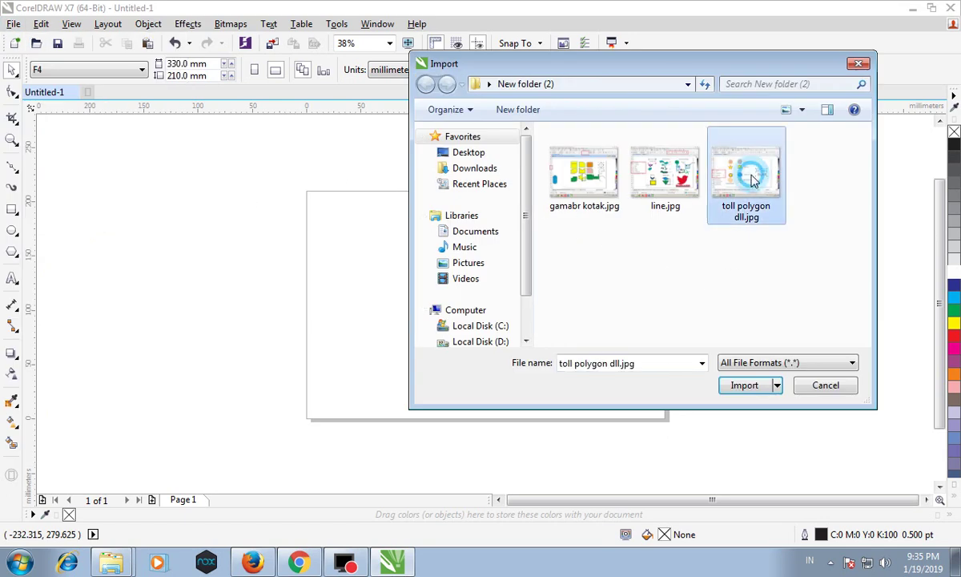
pyautogui.click(744, 385)
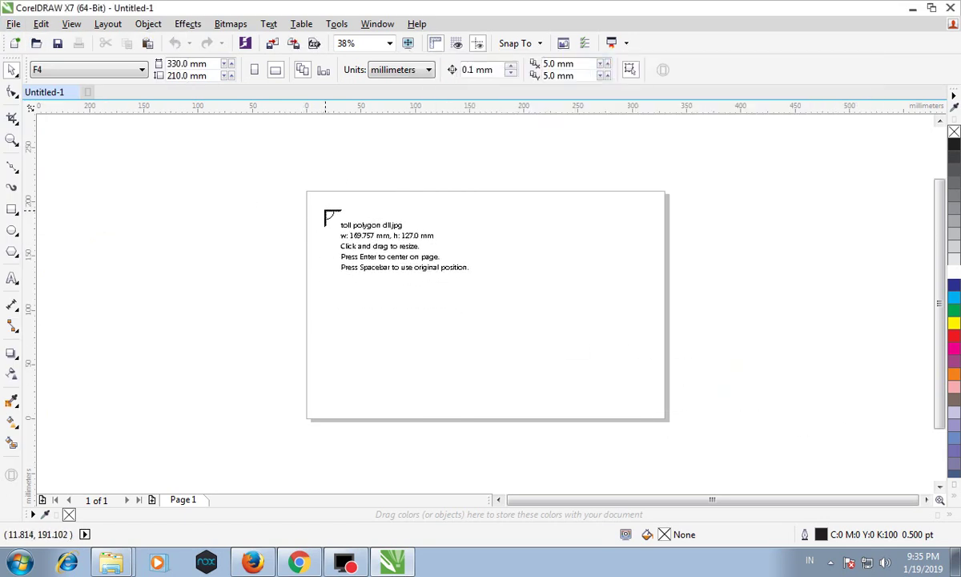
pyautogui.click(351, 200)
pyautogui.moveTo(417, 253); pyautogui.dragTo(567, 253)
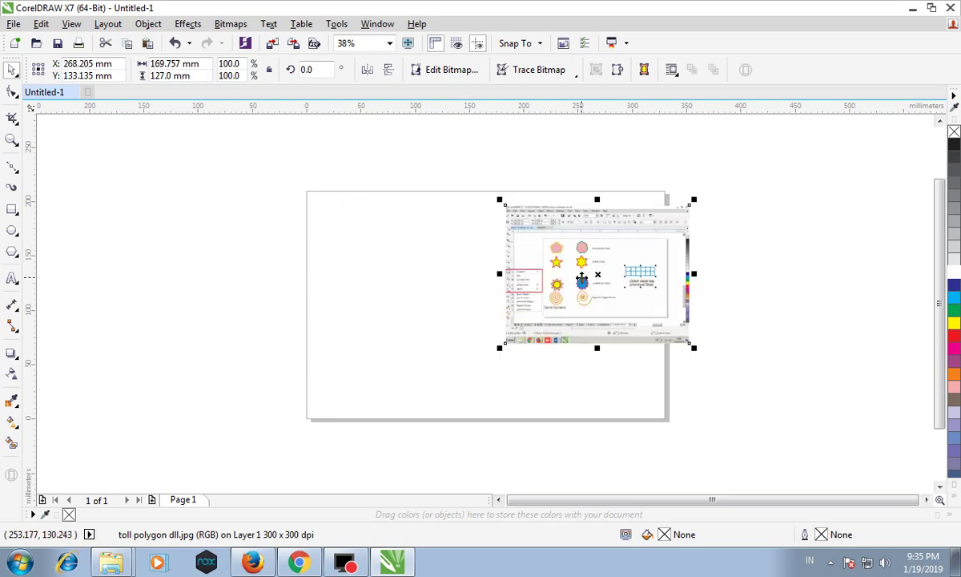
# Draw a five-sided polygon about 45 mm wide and 43 mm high near the page's upper-left corner with the Polygon tool.
pyautogui.scroll(2, 514, 207)
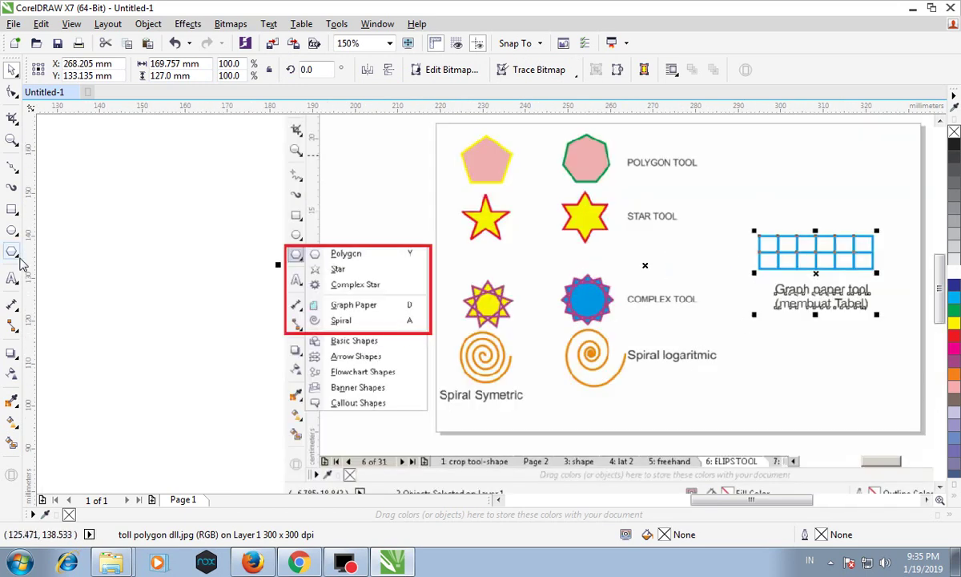
pyautogui.scroll(-1, 148, 242)
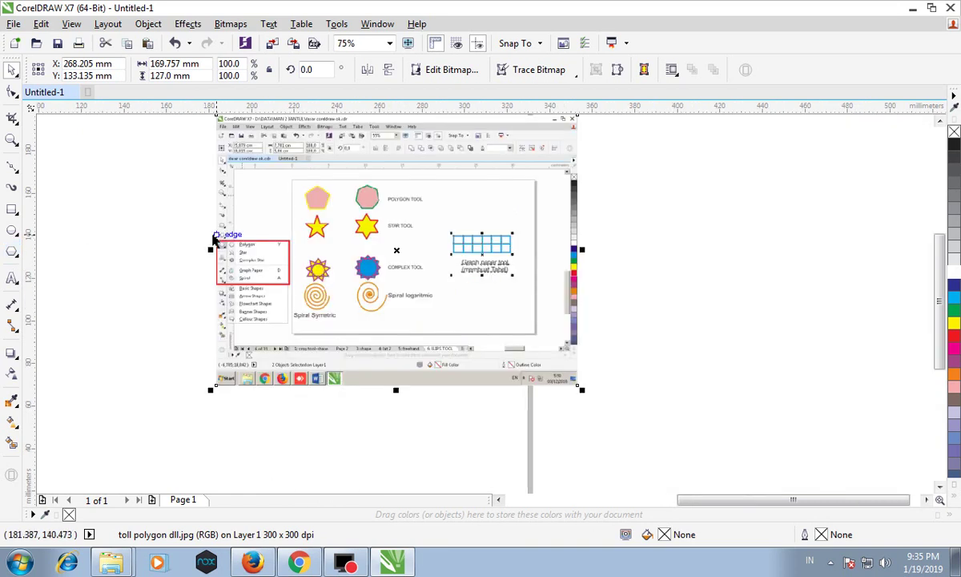
pyautogui.moveTo(732, 499); pyautogui.dragTo(637, 499)
pyautogui.moveTo(939, 310); pyautogui.dragTo(939, 272)
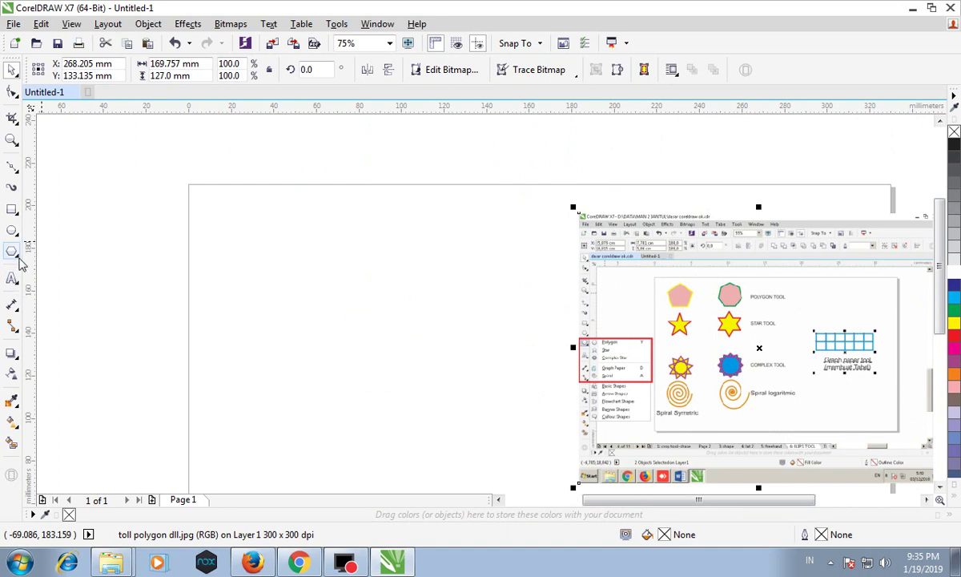
pyautogui.click(14, 257)
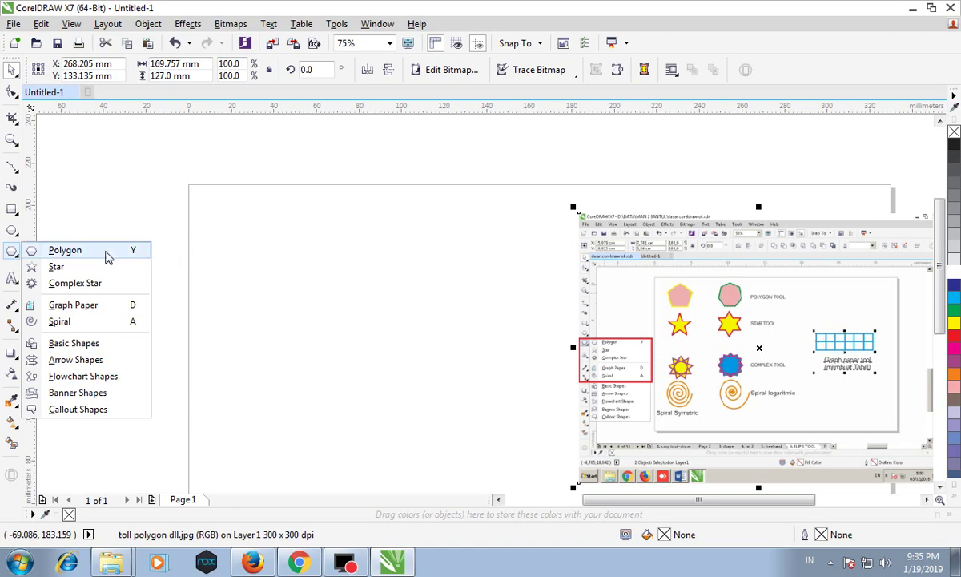
pyautogui.click(106, 253)
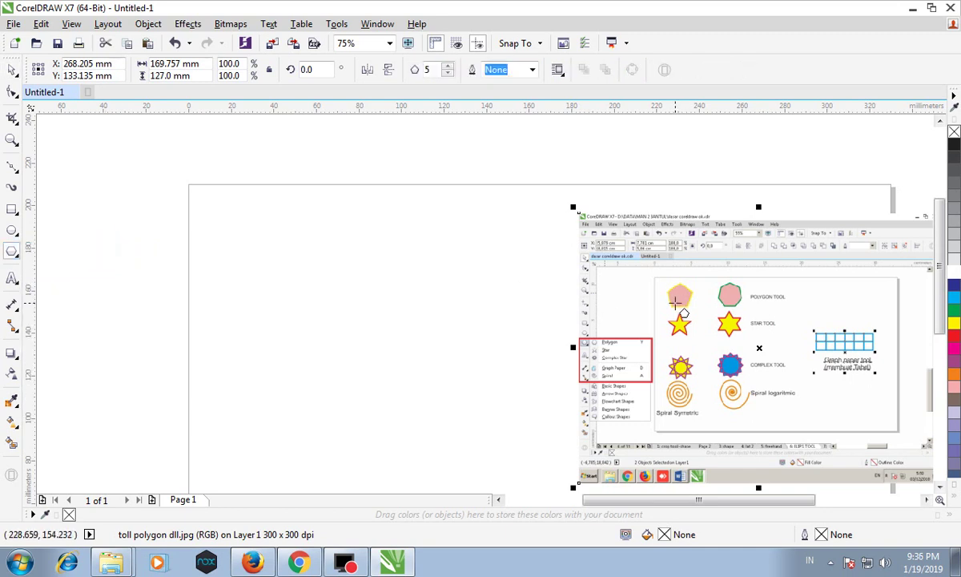
pyautogui.click(449, 70)
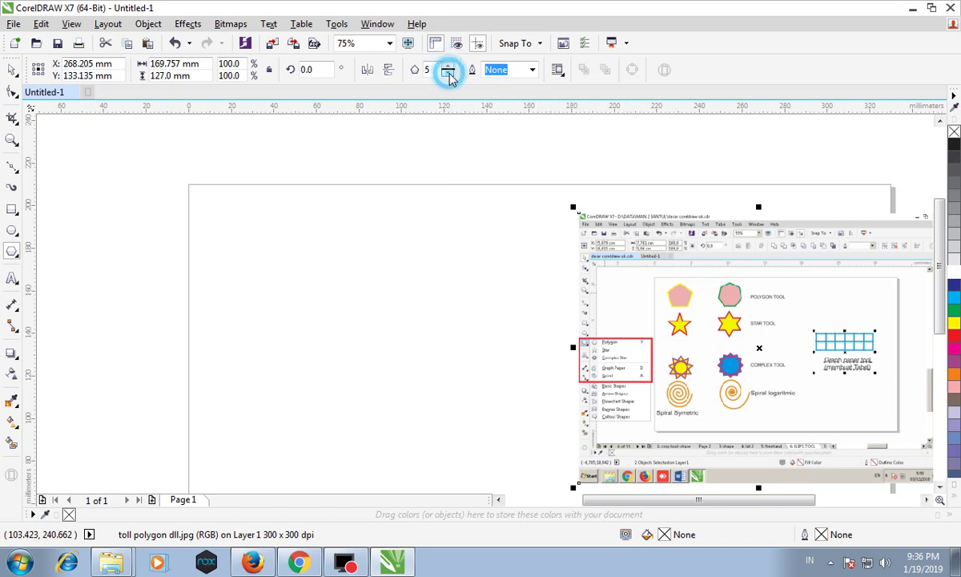
pyautogui.moveTo(221, 212); pyautogui.dragTo(319, 313)
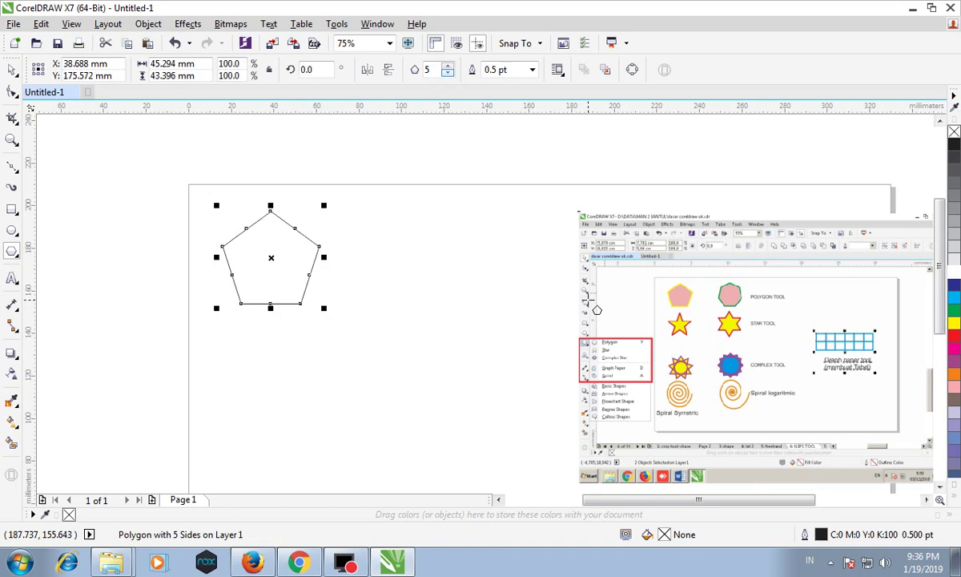
# Give the pentagon a 4.0 pt outline in dark blue and a yellow fill.
pyautogui.click(532, 71)
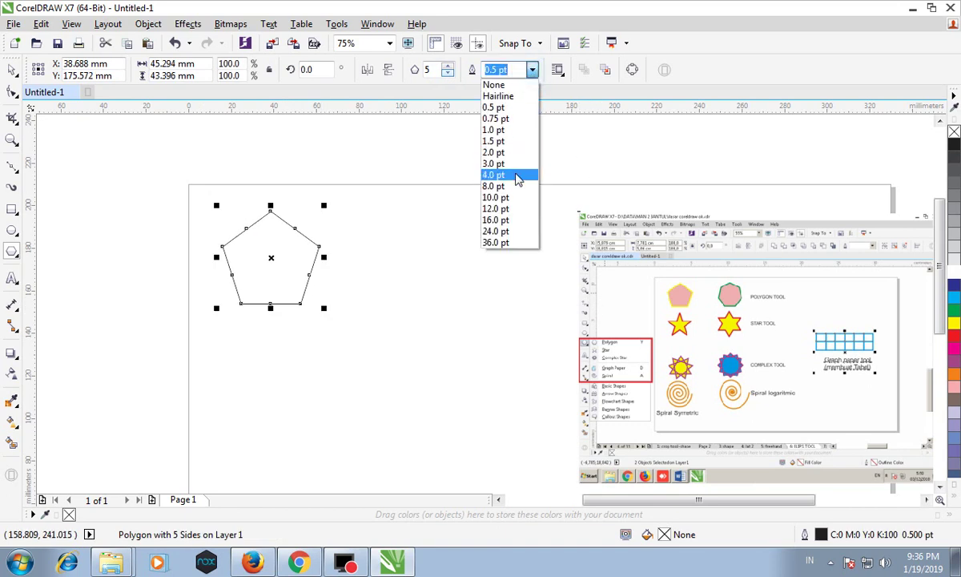
pyautogui.click(496, 172)
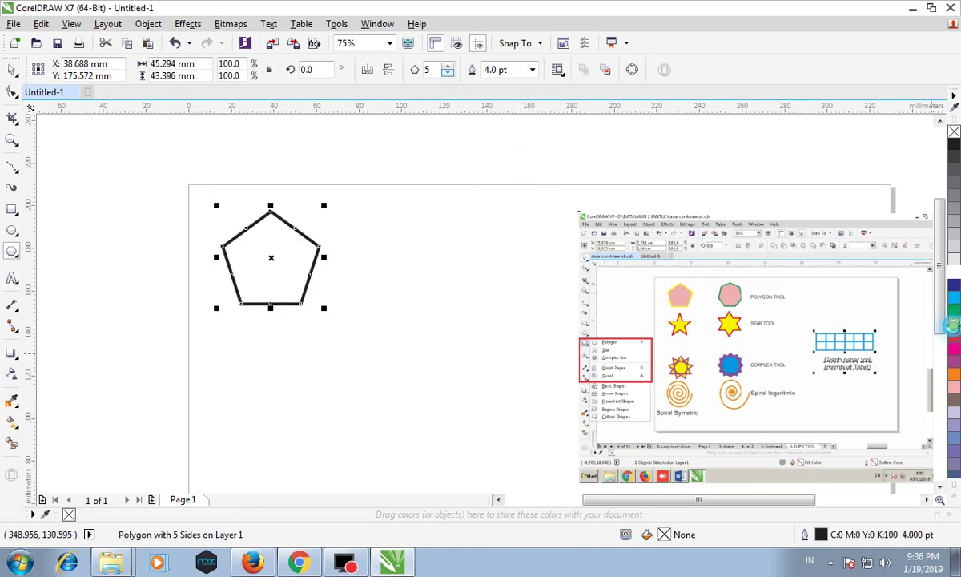
pyautogui.click(955, 327)
pyautogui.rightClick(955, 289)
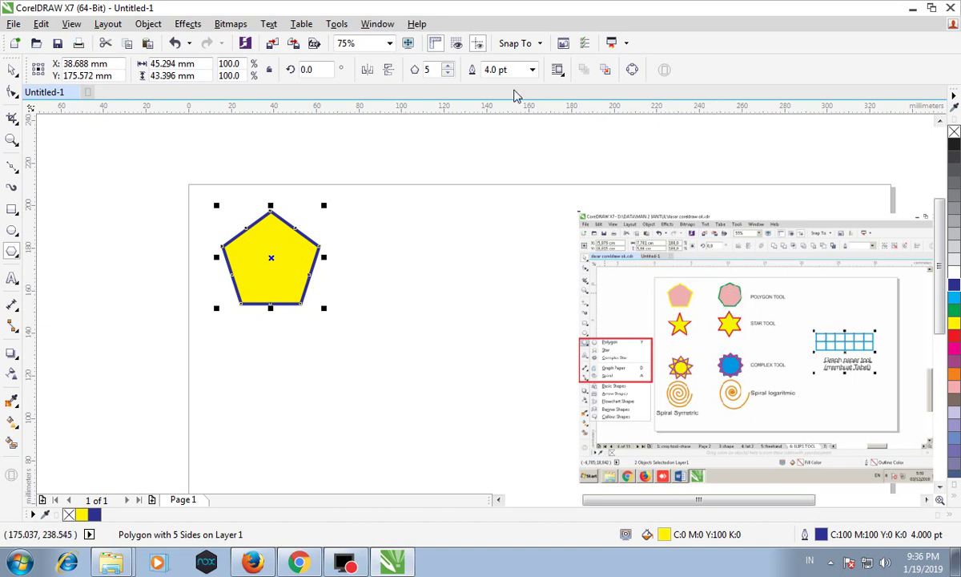
# Try changing the yellow pentagon to six sides and undo the change.
pyautogui.click(448, 66)
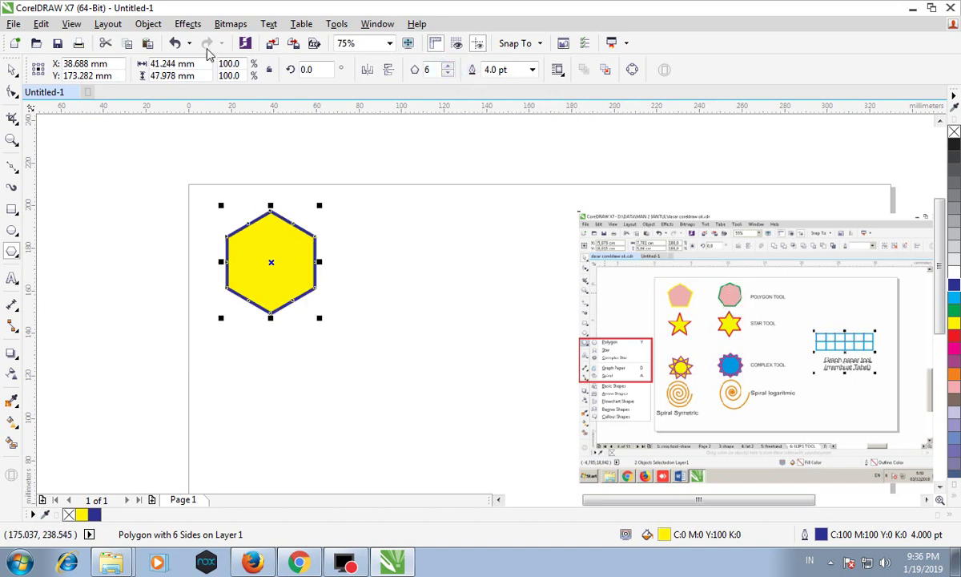
pyautogui.click(177, 42)
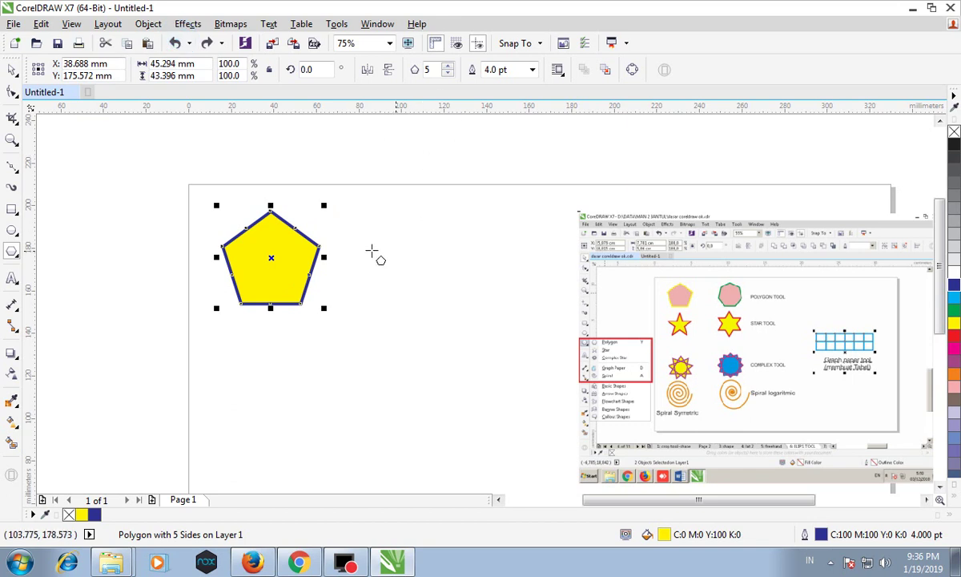
# Draw a second polygon about 48 mm wide and 47 mm high to the right of the yellow pentagon, with 7 sides.
pyautogui.moveTo(398, 214); pyautogui.dragTo(508, 324)
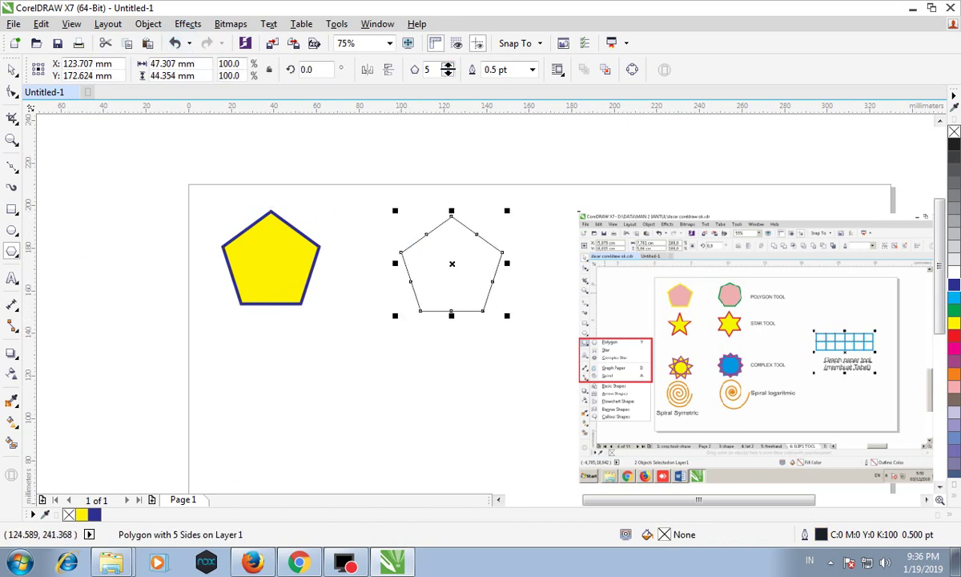
pyautogui.click(448, 66)
pyautogui.click(448, 66)
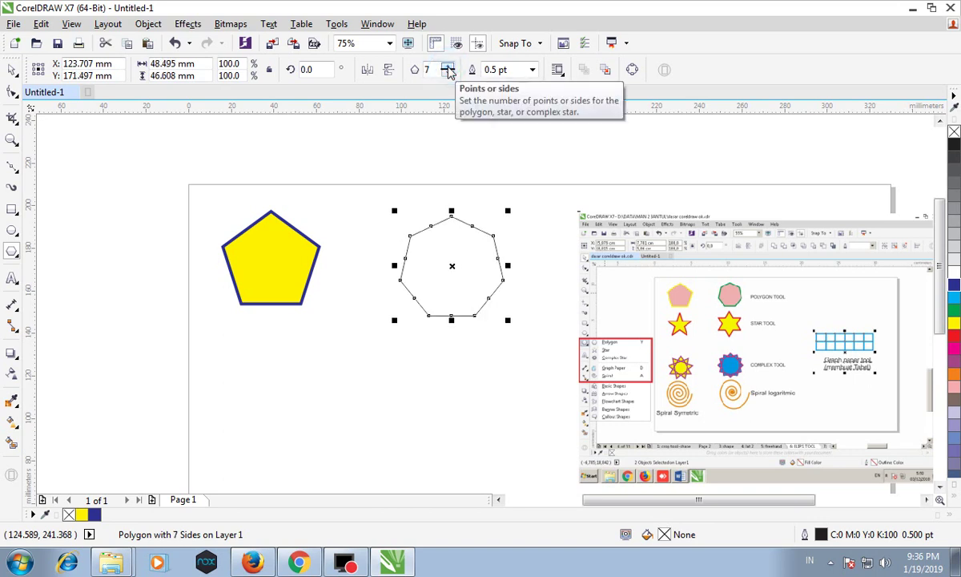
# Give the seven-sided polygon a 4.0 pt green outline and a dark blue fill, and move it closer to the yellow pentagon.
pyautogui.click(532, 69)
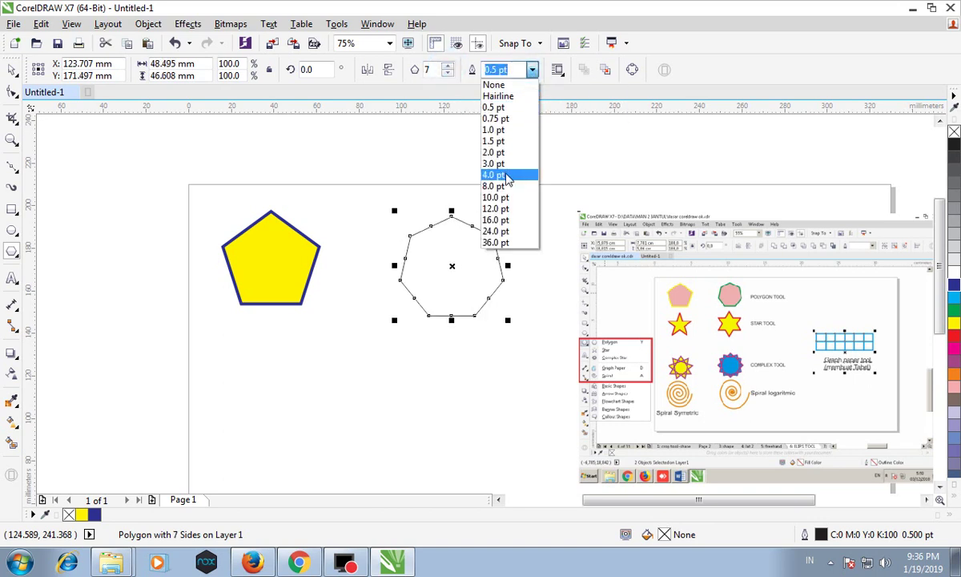
pyautogui.click(494, 174)
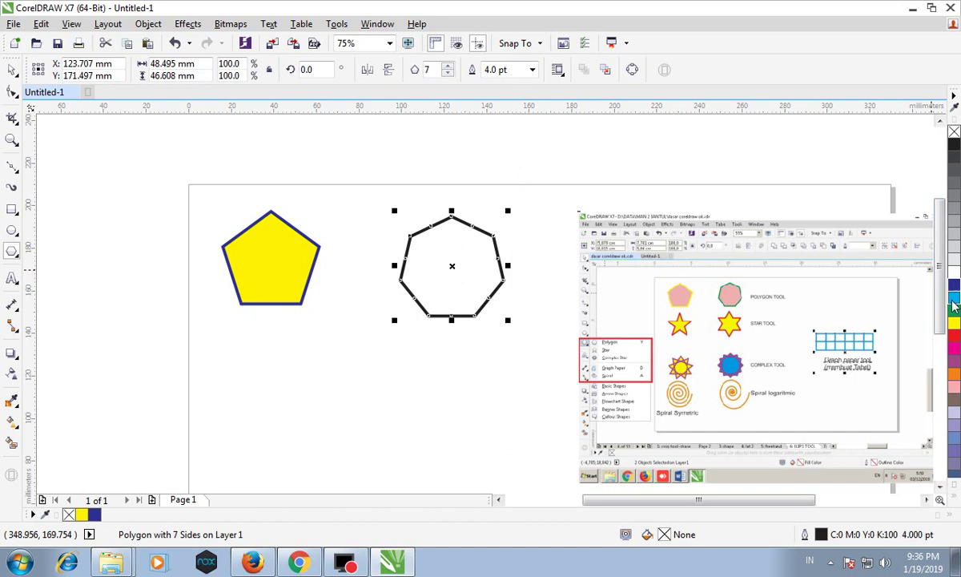
pyautogui.click(955, 288)
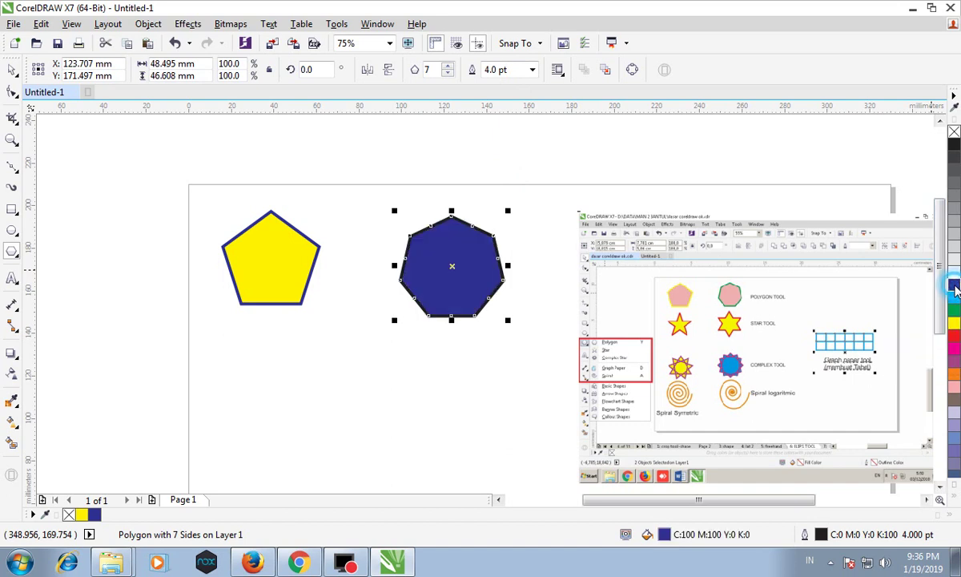
pyautogui.rightClick(955, 309)
pyautogui.click(11, 69)
pyautogui.moveTo(449, 268); pyautogui.dragTo(407, 260)
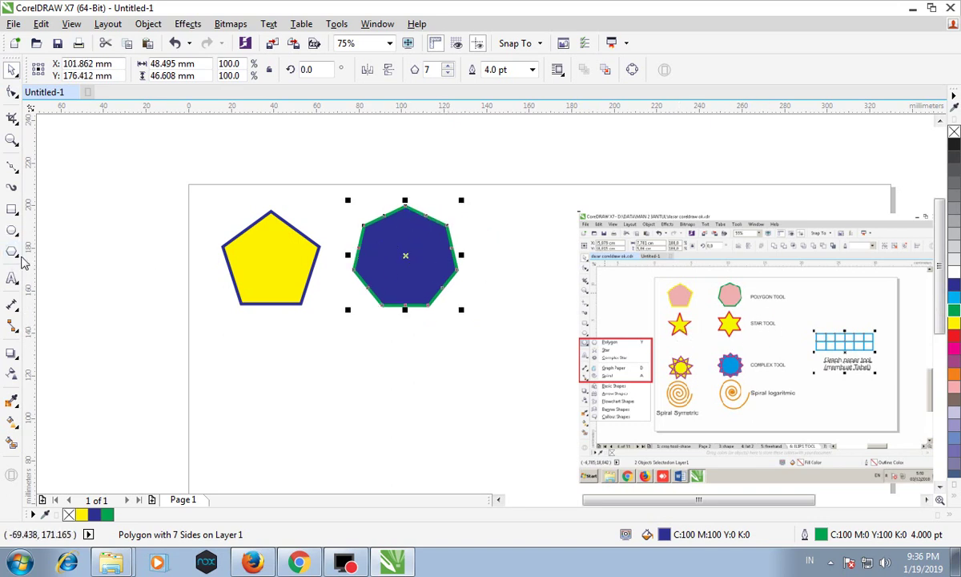
# Draw a five-pointed star about 64 mm wide and 55 mm high with the Star tool and position it below the yellow pentagon.
pyautogui.click(16, 255)
pyautogui.click(39, 263)
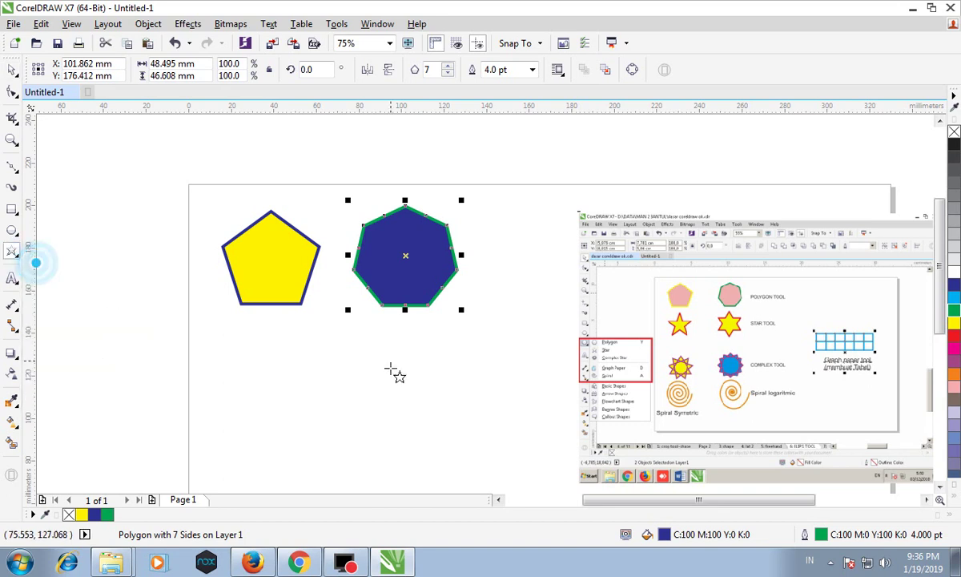
pyautogui.moveTo(238, 350)
pyautogui.mouseDown()
pyautogui.moveTo(355, 484)
pyautogui.moveTo(382, 475)
pyautogui.mouseUp()
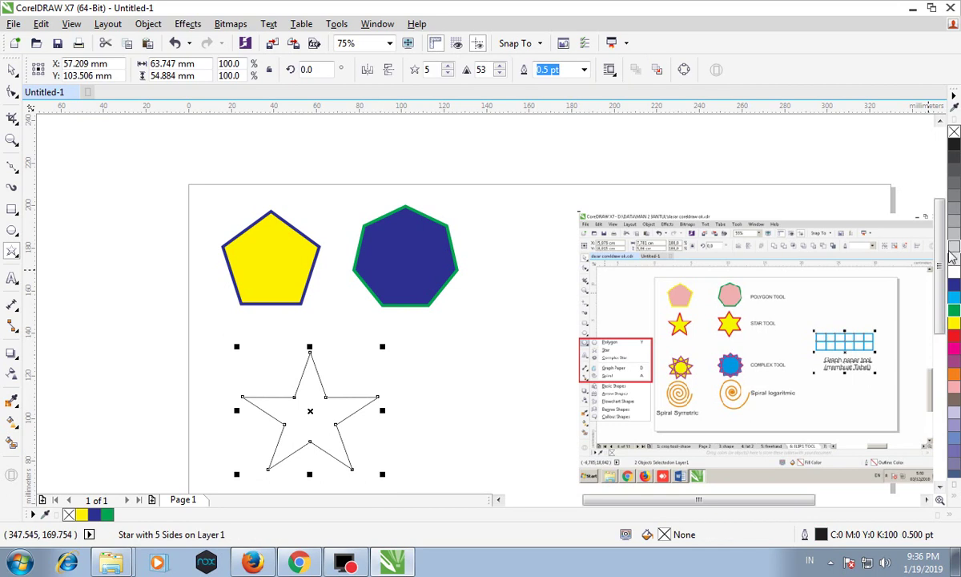
pyautogui.scroll(-3, 937, 253)
pyautogui.moveTo(312, 321); pyautogui.dragTo(282, 321)
# Give the five-pointed star a 4.0 pt yellow outline and a dark blue fill.
pyautogui.click(585, 69)
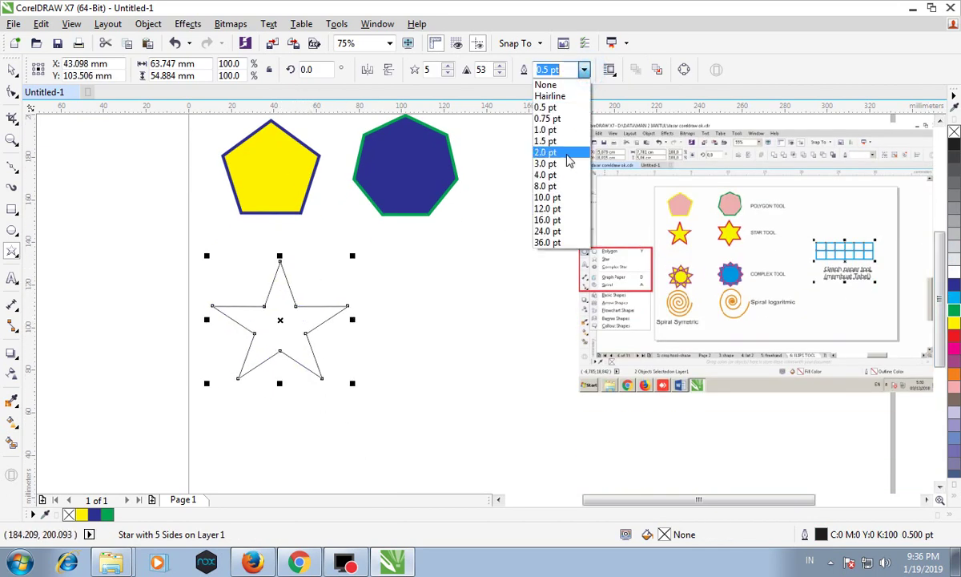
pyautogui.click(551, 173)
pyautogui.click(954, 284)
pyautogui.rightClick(954, 323)
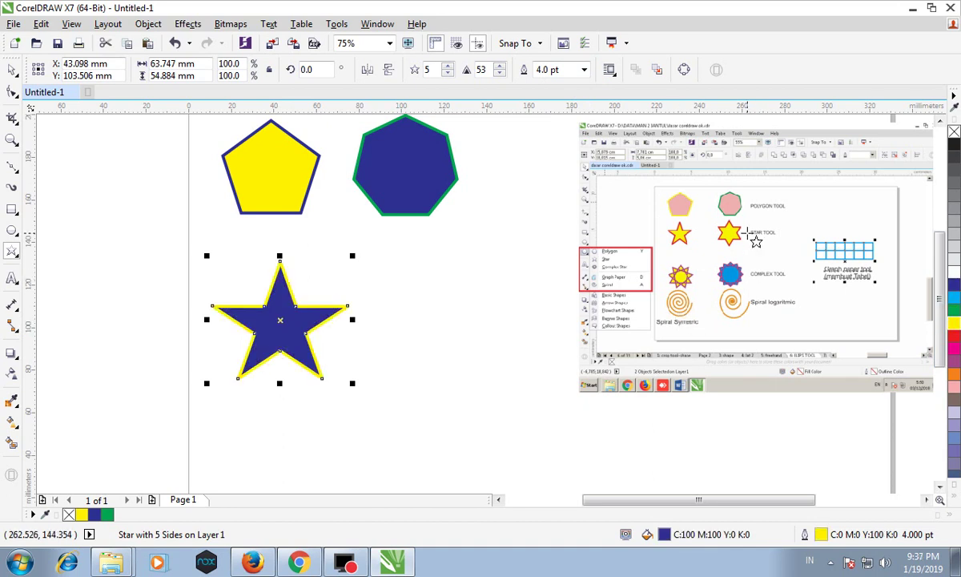
# Draw a second star about 54 mm wide and 52 mm high beside the first, with 6 points and a sharpness of 32.
pyautogui.moveTo(400, 275); pyautogui.dragTo(523, 400)
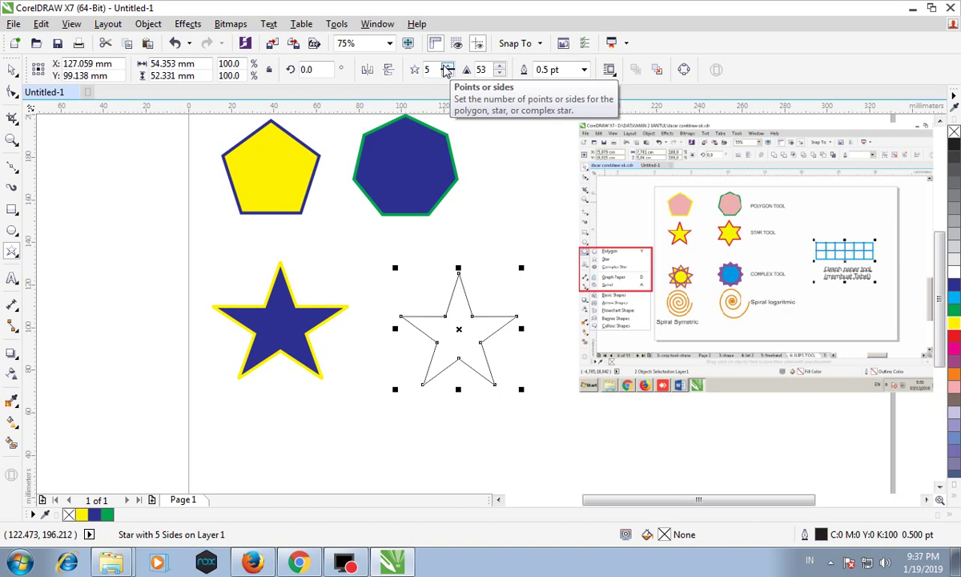
pyautogui.click(447, 67)
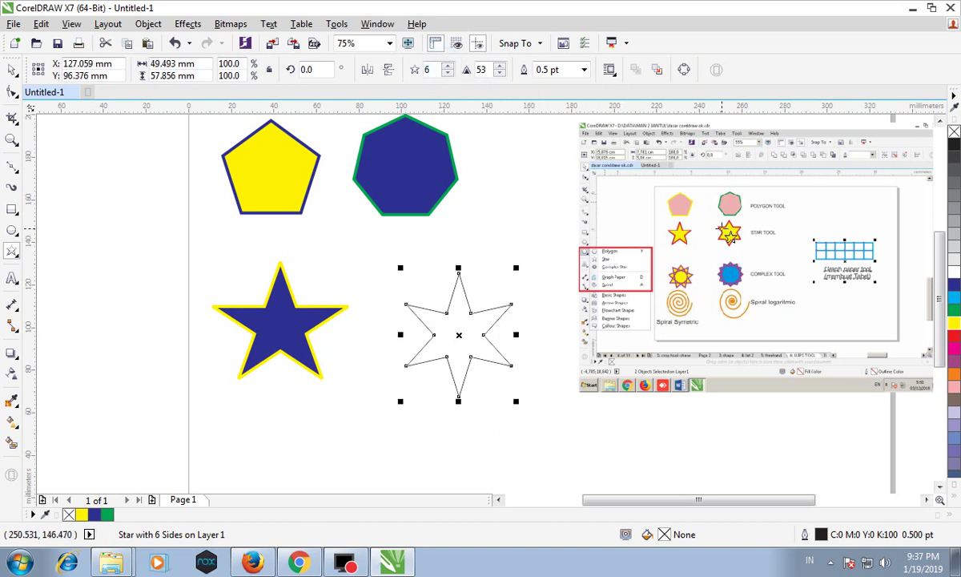
pyautogui.click(500, 73)
pyautogui.click(500, 73)
pyautogui.click(500, 73)
pyautogui.click(500, 73)
pyautogui.click(500, 73)
pyautogui.click(500, 73)
pyautogui.click(499, 73)
pyautogui.click(500, 73)
pyautogui.click(500, 72)
pyautogui.click(500, 73)
pyautogui.click(500, 73)
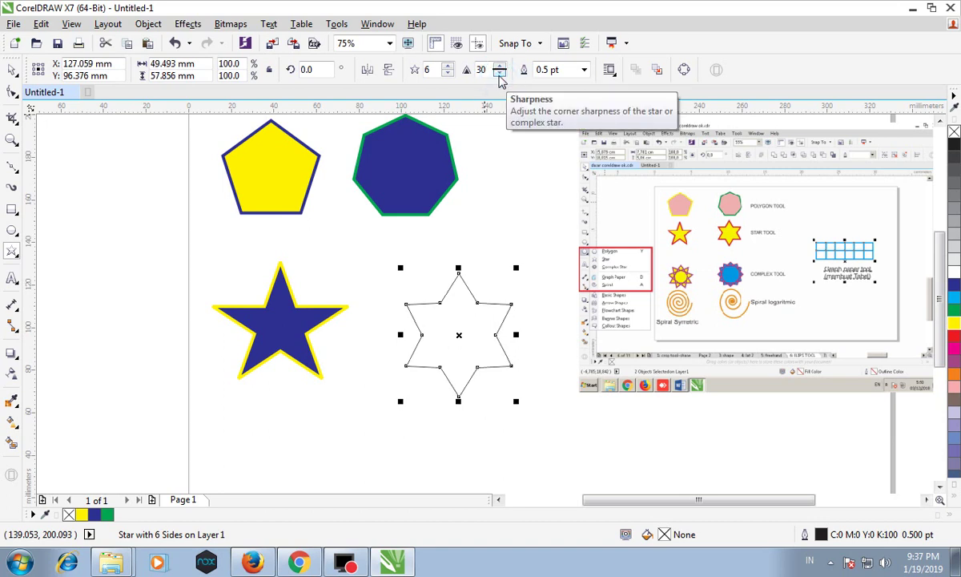
pyautogui.click(500, 67)
pyautogui.click(500, 67)
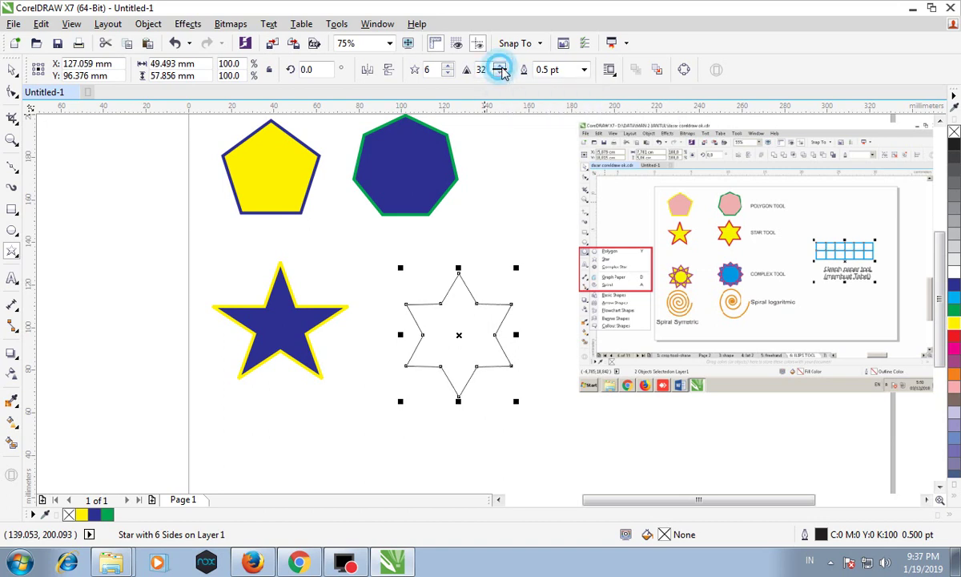
# Give the six-pointed star a 4.0 pt yellow outline and a cyan fill.
pyautogui.click(584, 71)
pyautogui.click(533, 156)
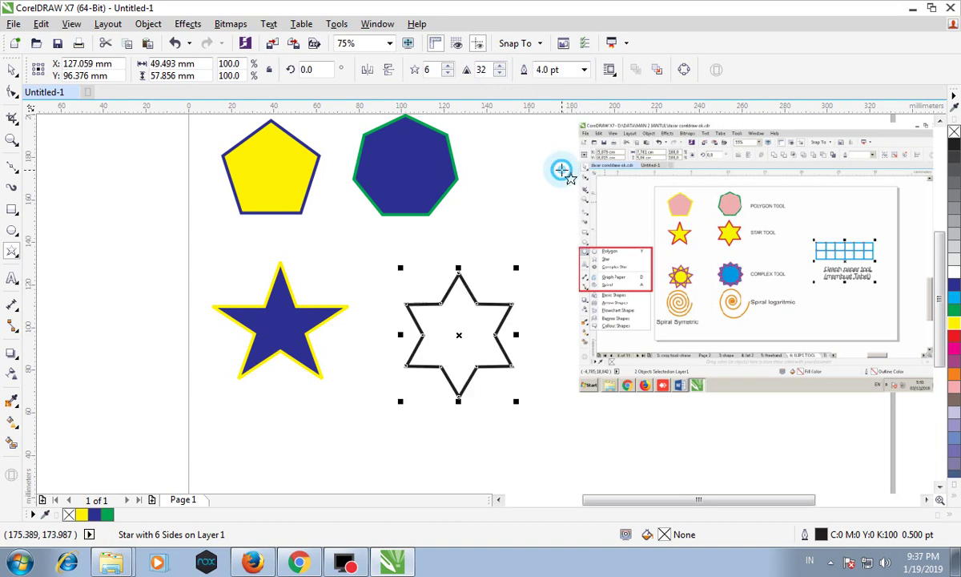
pyautogui.click(955, 298)
pyautogui.rightClick(955, 322)
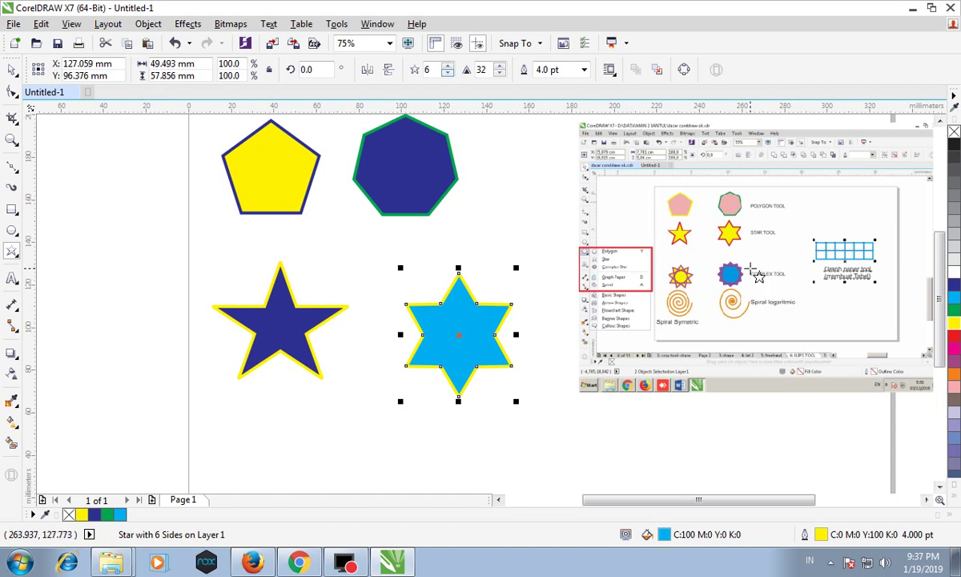
# Draw a nine-pointed complex star about 63 mm wide and 55 mm high below the dark blue star.
pyautogui.click(14, 252)
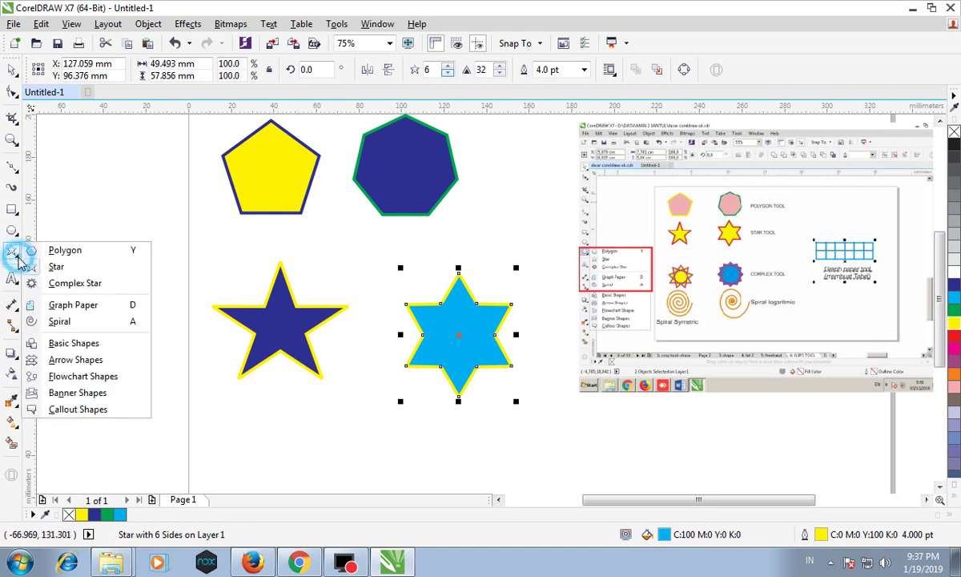
pyautogui.click(56, 281)
pyautogui.scroll(-3, 882, 280)
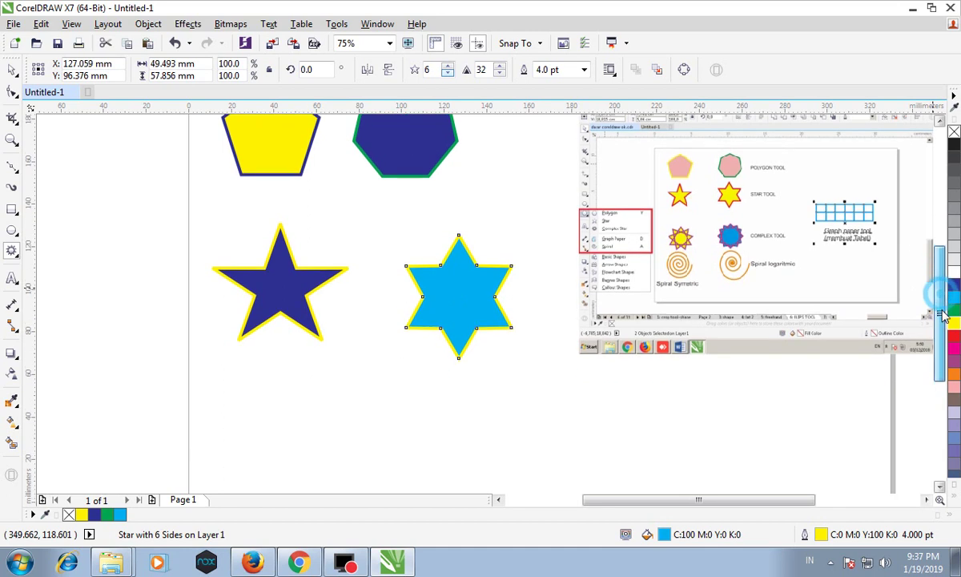
pyautogui.moveTo(238, 309); pyautogui.dragTo(376, 430)
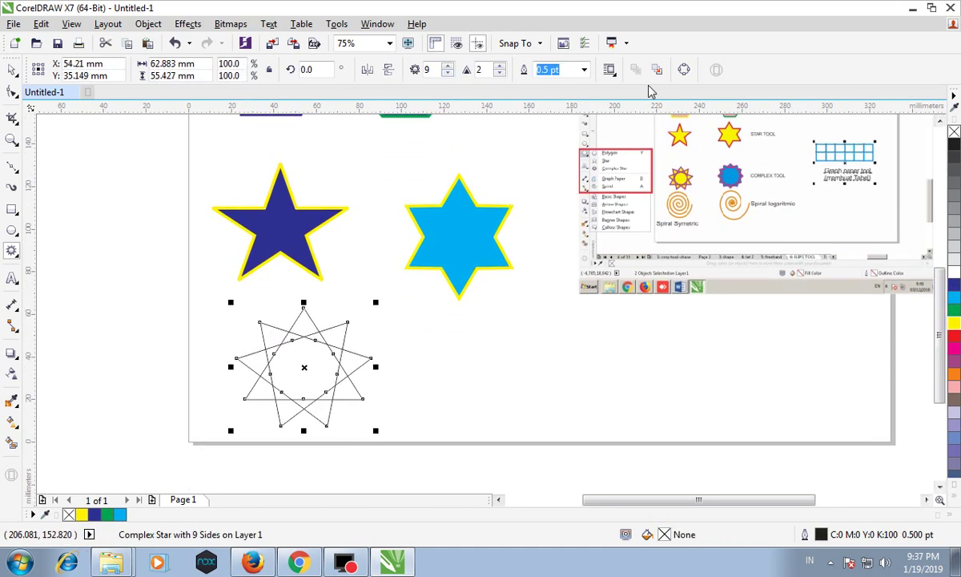
# Give the complex star a 4.0 pt red outline and an orange fill, and align it under the dark blue star.
pyautogui.click(586, 72)
pyautogui.click(552, 166)
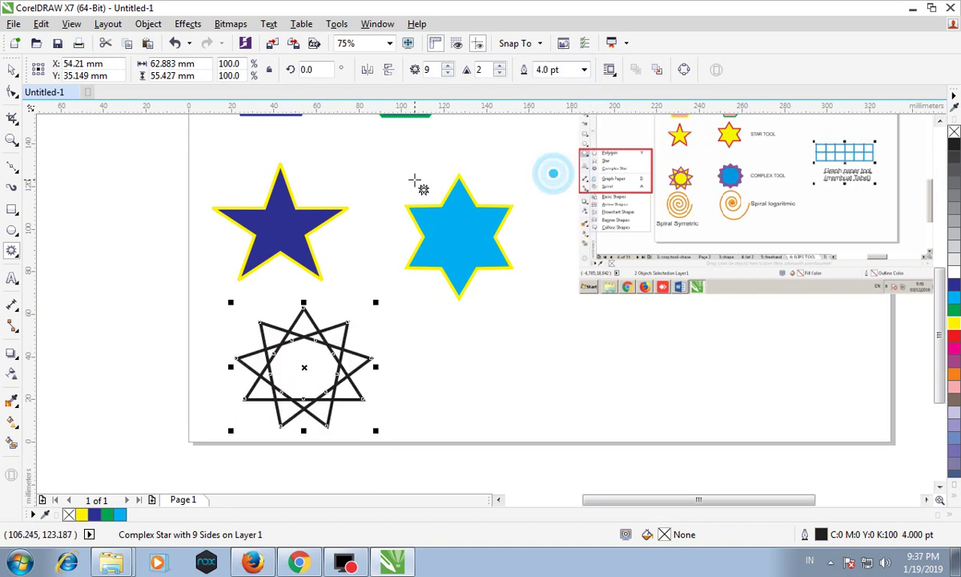
pyautogui.click(956, 371)
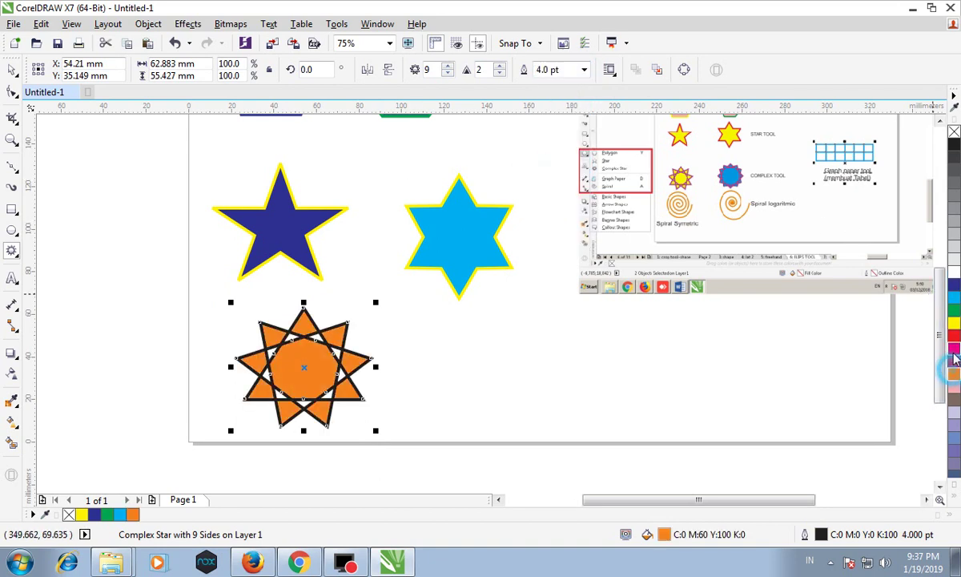
pyautogui.rightClick(955, 335)
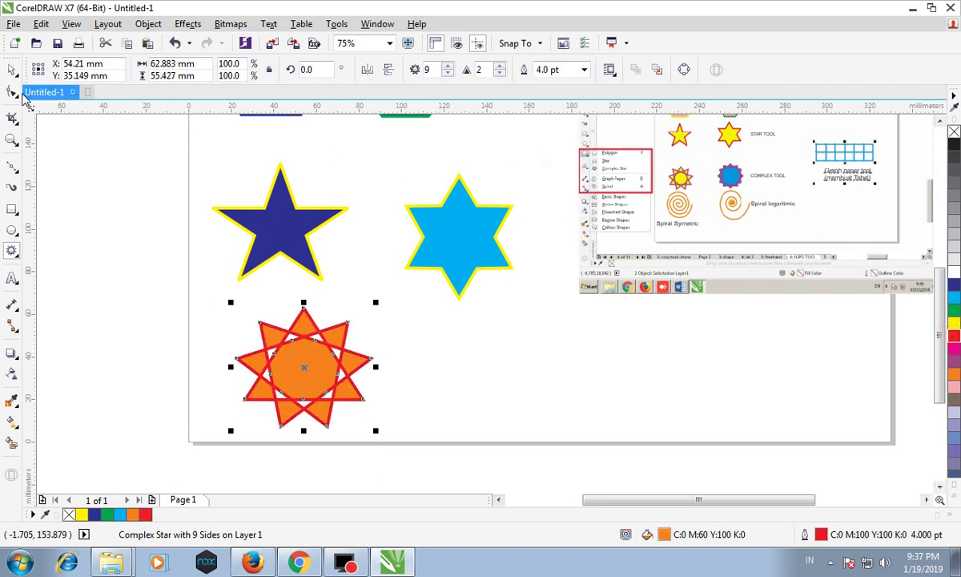
pyautogui.click(11, 69)
pyautogui.moveTo(301, 368); pyautogui.dragTo(274, 359)
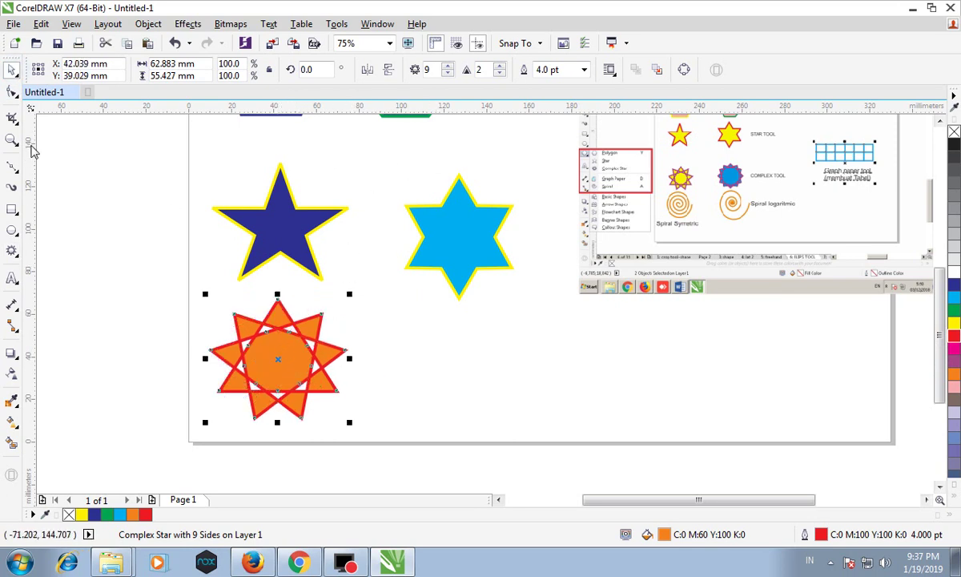
# Draw a second complex star about 56 mm wide and 54 mm high below the cyan star, with 14 points.
pyautogui.click(12, 250)
pyautogui.moveTo(418, 313); pyautogui.dragTo(542, 434)
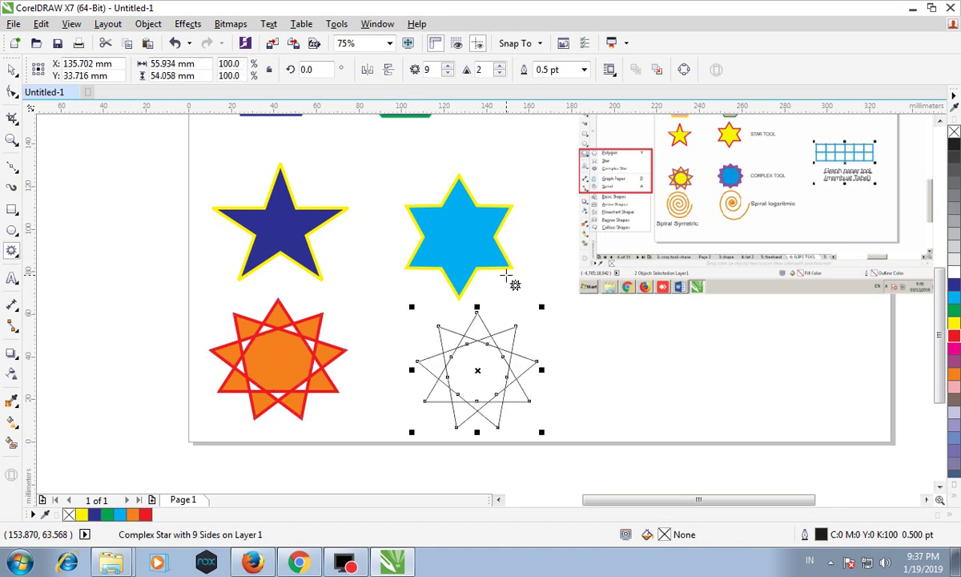
pyautogui.click(449, 67)
pyautogui.click(449, 67)
pyautogui.click(450, 67)
pyautogui.click(450, 67)
pyautogui.click(450, 67)
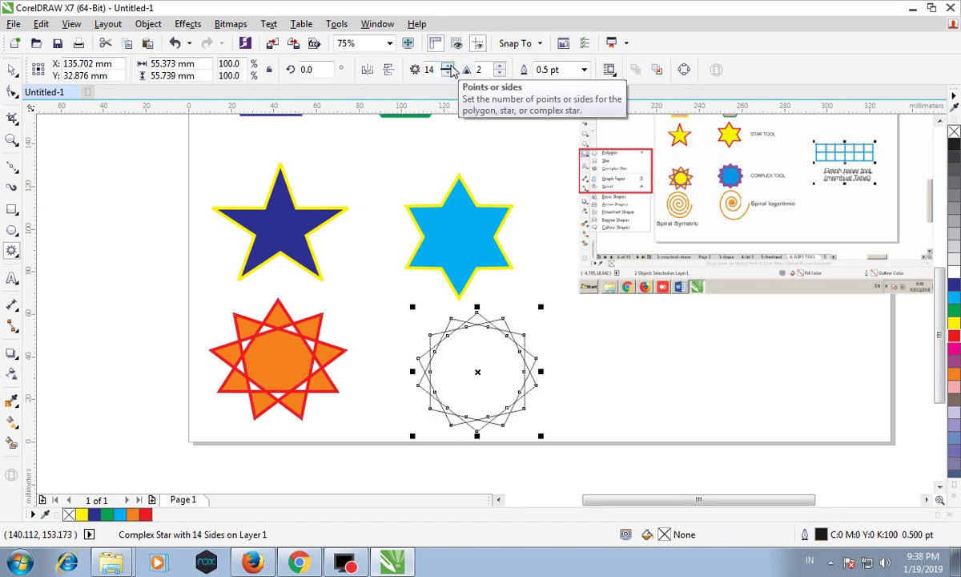
pyautogui.click(449, 73)
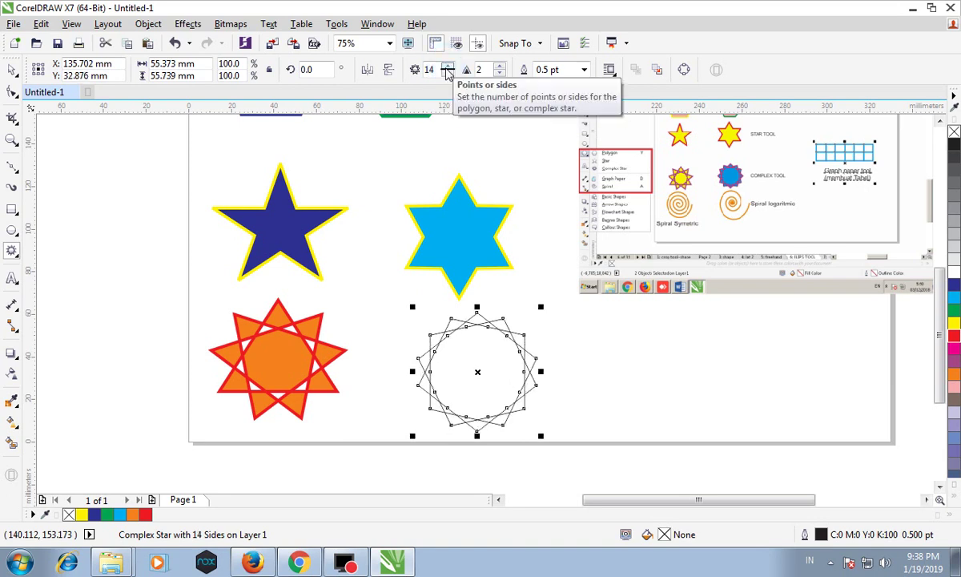
# Give the 14-point complex star a purple fill and an orange outline, and shift it slightly left.
pyautogui.click(955, 377)
pyautogui.click(955, 364)
pyautogui.rightClick(957, 379)
pyautogui.press('space')
pyautogui.moveTo(479, 371); pyautogui.dragTo(467, 366)
# Move the two stars and the two complex stars up and left into compact rows beneath the polygons.
pyautogui.scroll(-2, 506, 350)
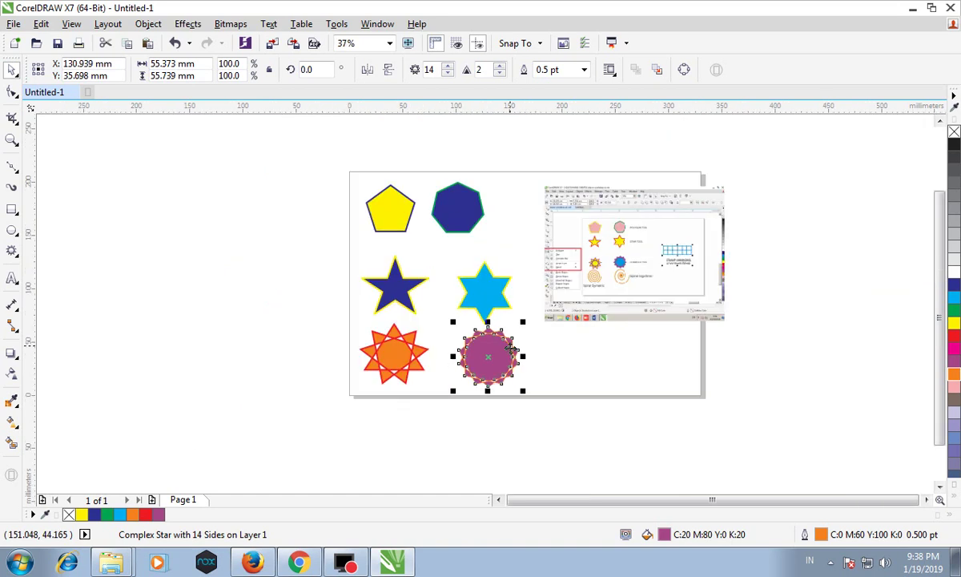
pyautogui.moveTo(383, 274); pyautogui.dragTo(377, 264)
pyautogui.moveTo(485, 292); pyautogui.dragTo(459, 268)
pyautogui.click(393, 355)
pyautogui.moveTo(393, 355); pyautogui.dragTo(385, 336)
pyautogui.moveTo(491, 357); pyautogui.dragTo(465, 340)
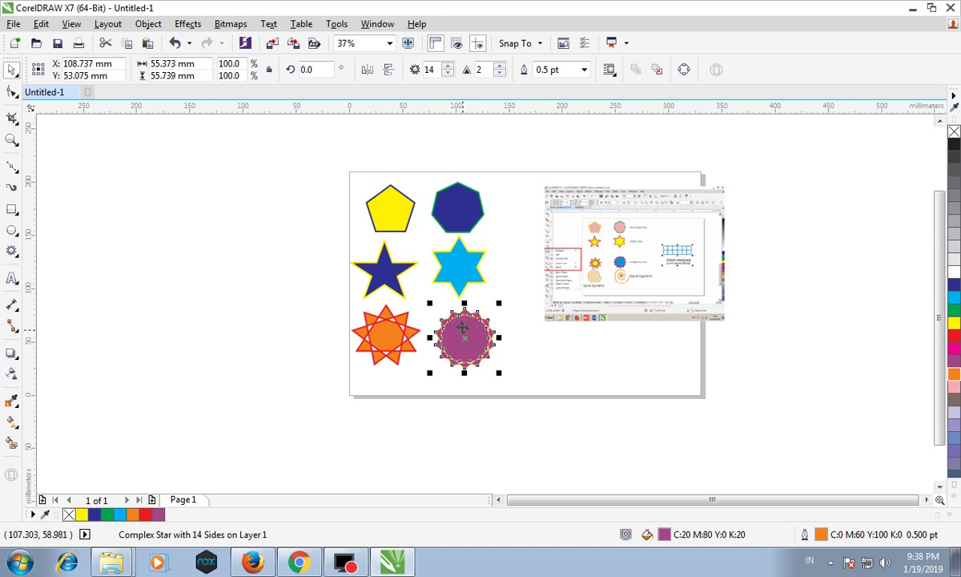
# Scale all six shapes together to about 108 mm wide and 139 mm high in the page's upper-left corner.
pyautogui.moveTo(320, 141)
pyautogui.mouseDown()
pyautogui.moveTo(515, 404)
pyautogui.moveTo(469, 330)
pyautogui.mouseUp()
pyautogui.moveTo(431, 234); pyautogui.dragTo(433, 231)
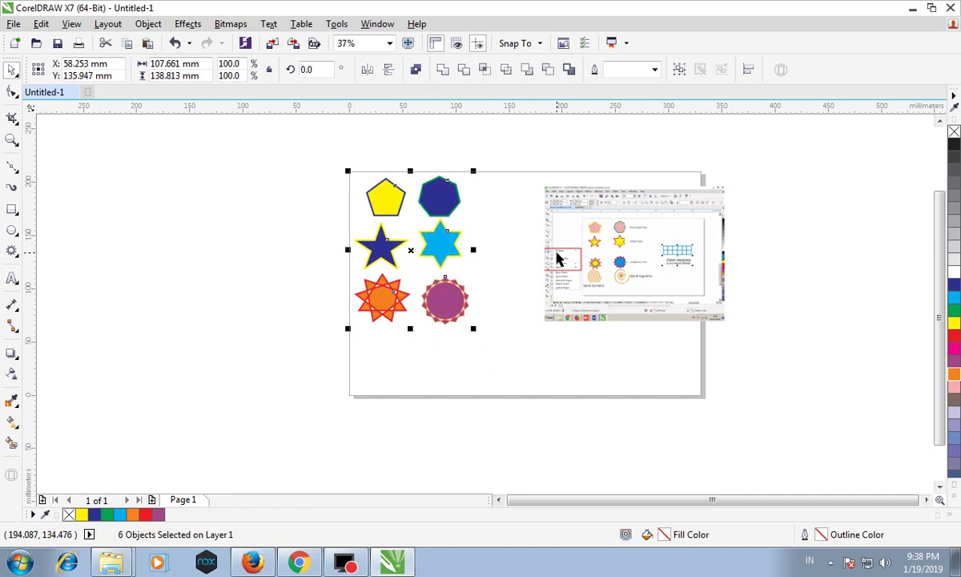
# Draw a symmetrical spiral with 4 revolutions and position it below the orange complex star.
pyautogui.scroll(4, 603, 307)
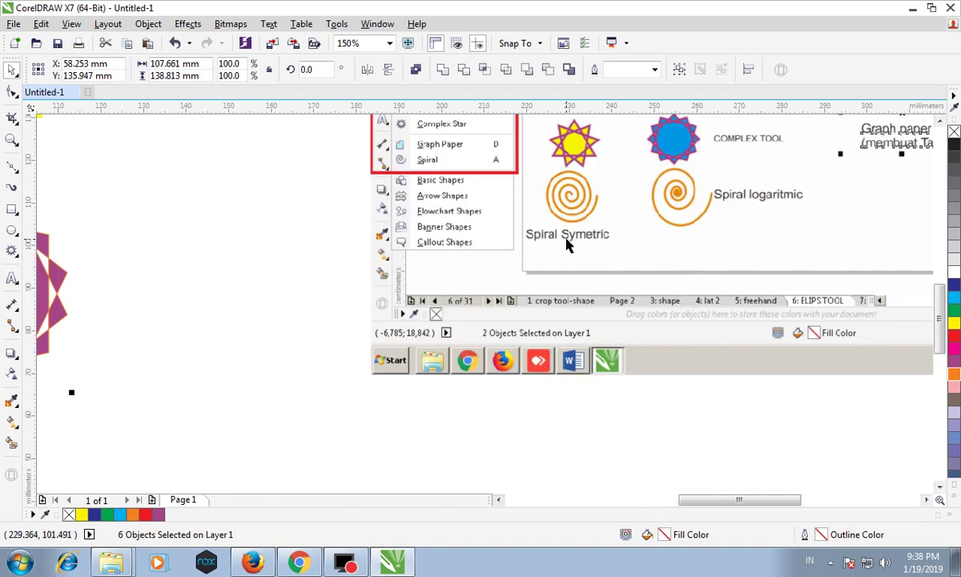
pyautogui.scroll(-4, 633, 233)
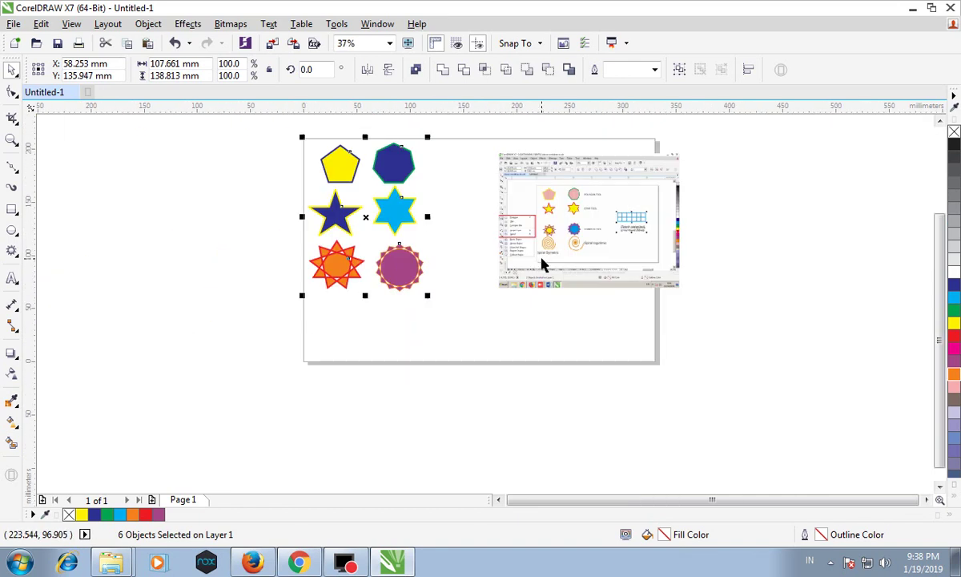
pyautogui.click(12, 252)
pyautogui.click(16, 253)
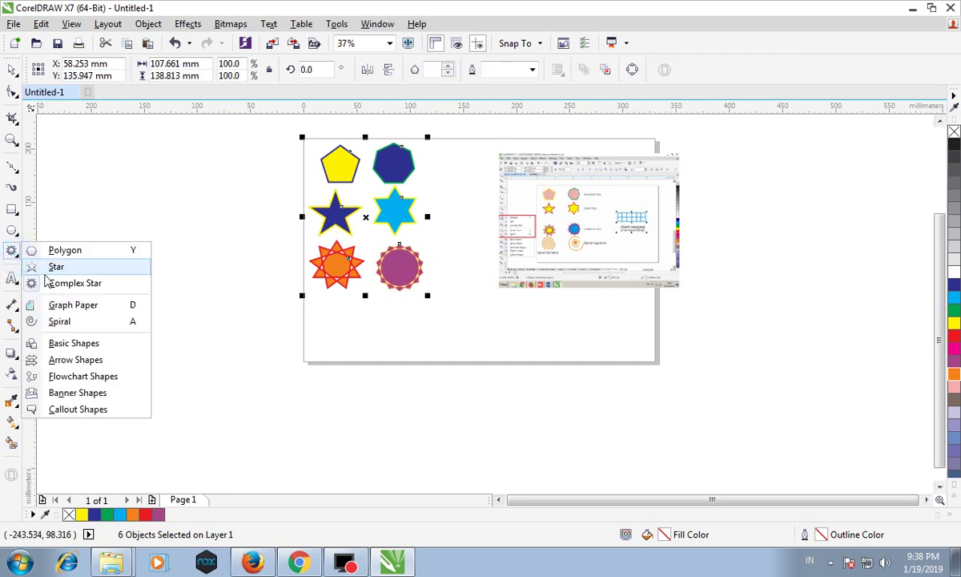
pyautogui.click(61, 321)
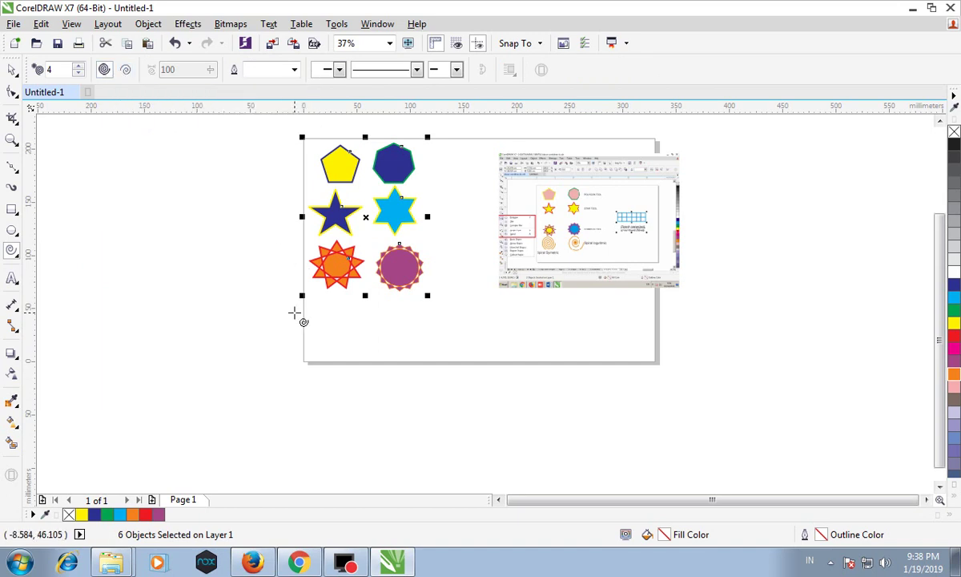
pyautogui.scroll(2, 305, 308)
pyautogui.moveTo(322, 306); pyautogui.dragTo(433, 419)
pyautogui.moveTo(375, 359); pyautogui.dragTo(361, 357)
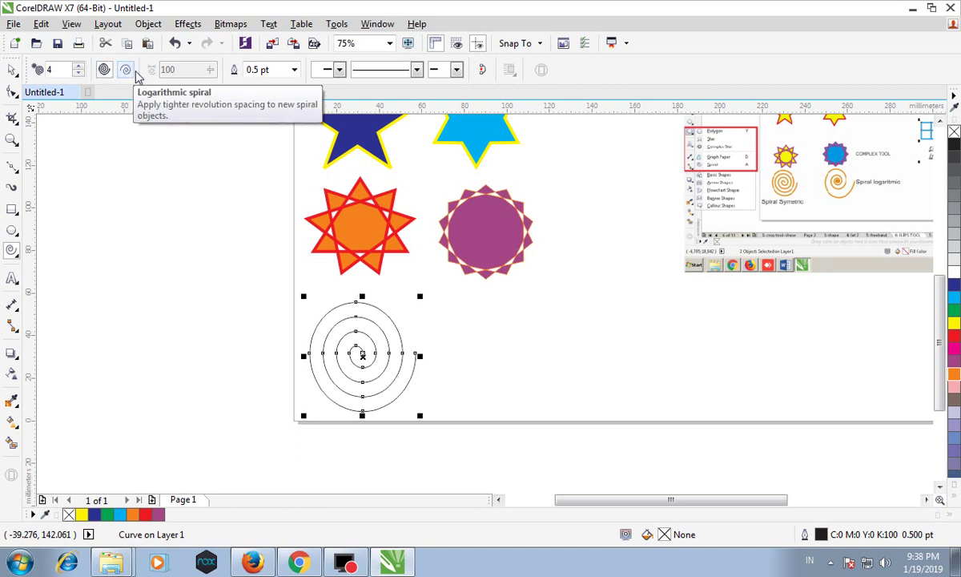
# Give the symmetrical spiral a 4.0 pt green outline.
pyautogui.click(294, 69)
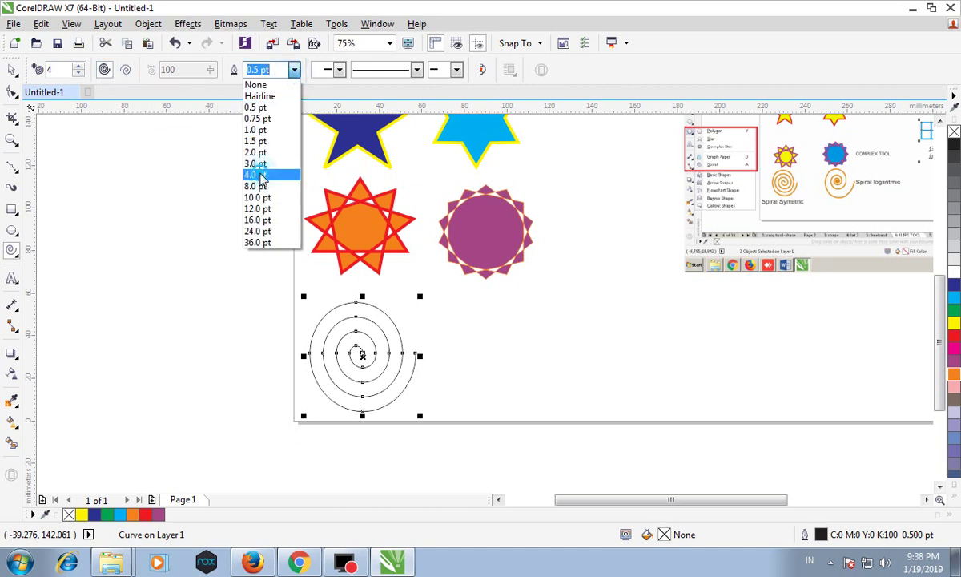
pyautogui.click(260, 175)
pyautogui.rightClick(952, 310)
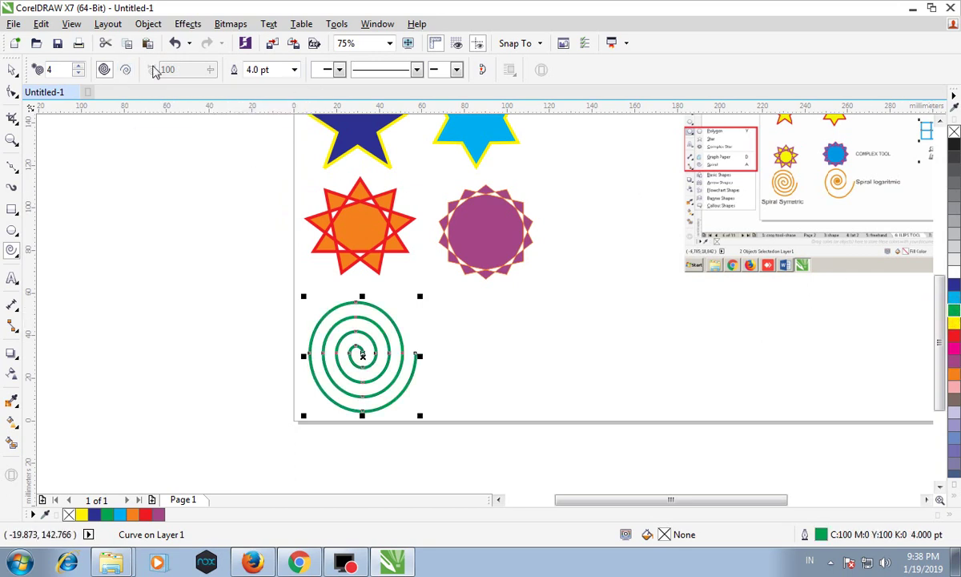
# Draw a logarithmic spiral with 4 revolutions beside the green spiral and give it a 4.0 pt red outline.
pyautogui.click(126, 72)
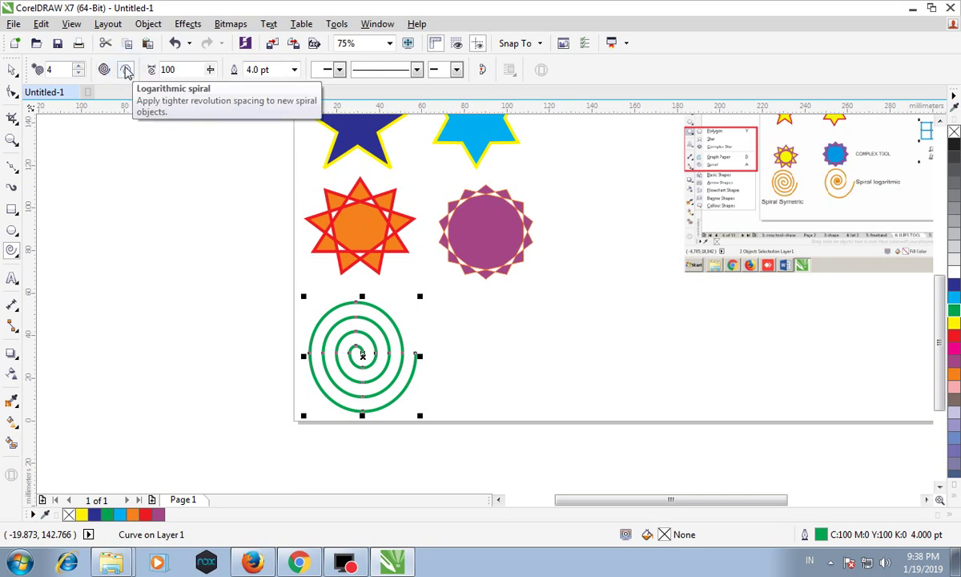
pyautogui.moveTo(464, 298); pyautogui.dragTo(554, 399)
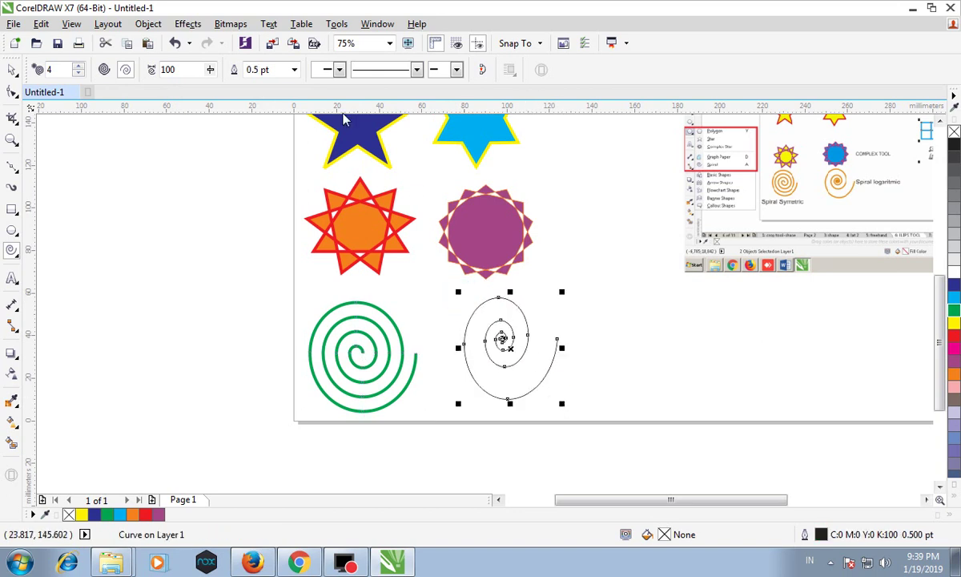
pyautogui.click(294, 71)
pyautogui.click(254, 175)
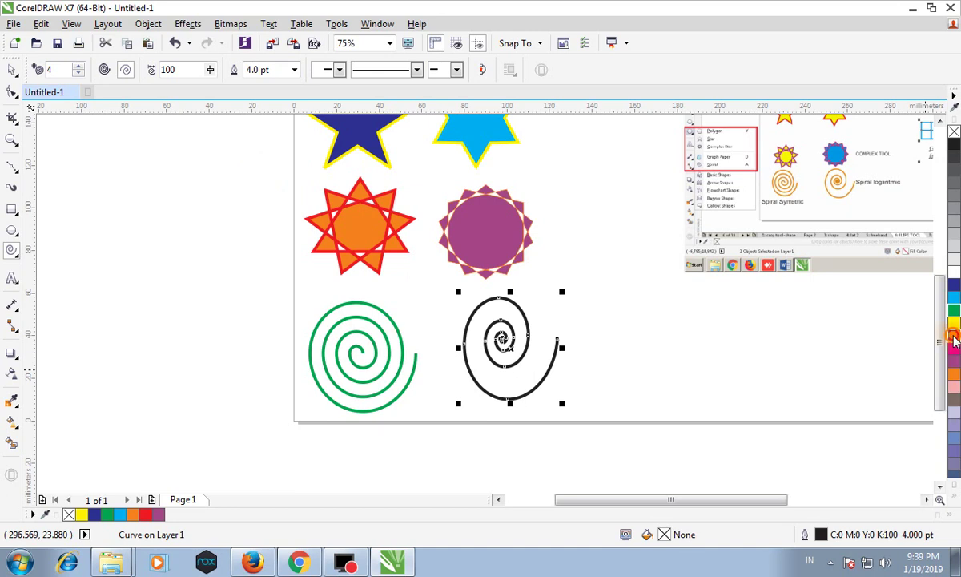
pyautogui.rightClick(955, 336)
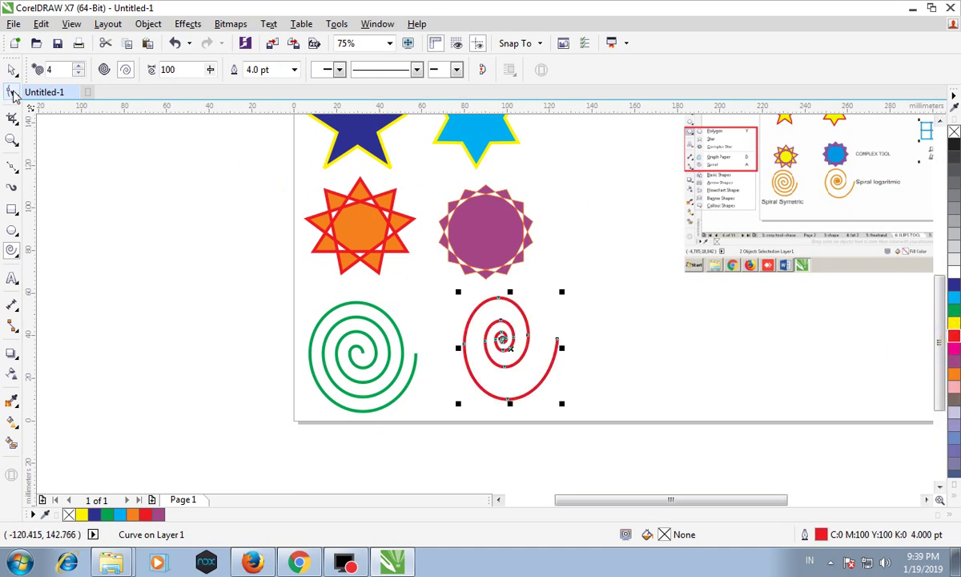
# Shift all shapes and the reference image together about 3.5 mm right and 3 mm down.
pyautogui.doubleClick(11, 69)
pyautogui.moveTo(942, 303); pyautogui.dragTo(939, 270)
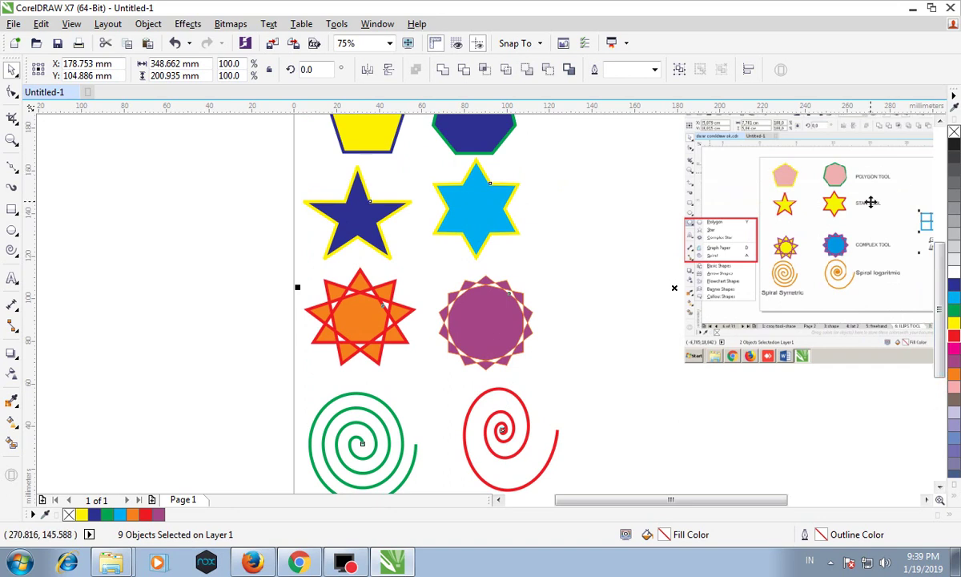
pyautogui.scroll(1, 876, 248)
pyautogui.scroll(-2, 876, 283)
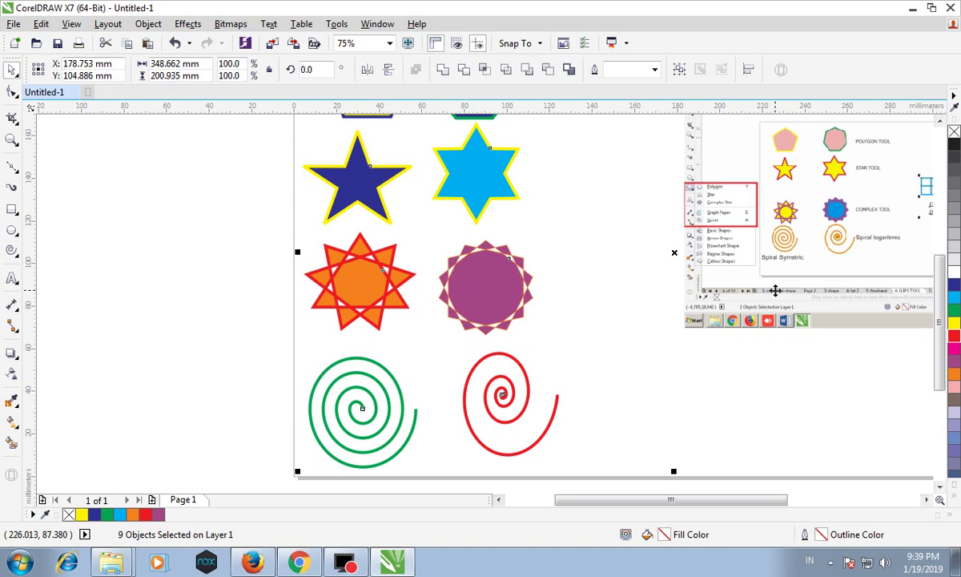
pyautogui.scroll(-2, 777, 262)
pyautogui.moveTo(805, 213); pyautogui.dragTo(862, 246)
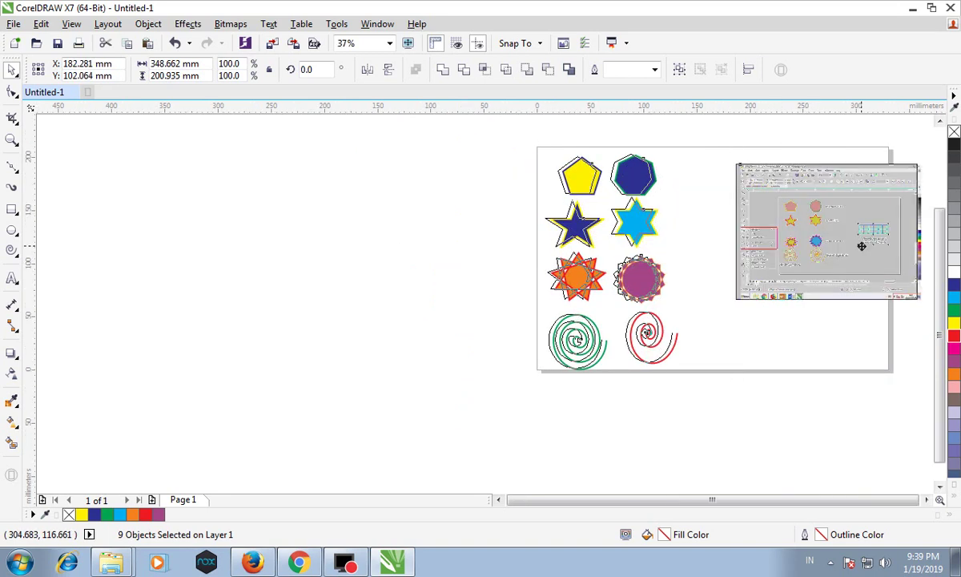
pyautogui.click(876, 361)
# Move the reference image to the right until it lies almost entirely outside the page.
pyautogui.scroll(3, 867, 280)
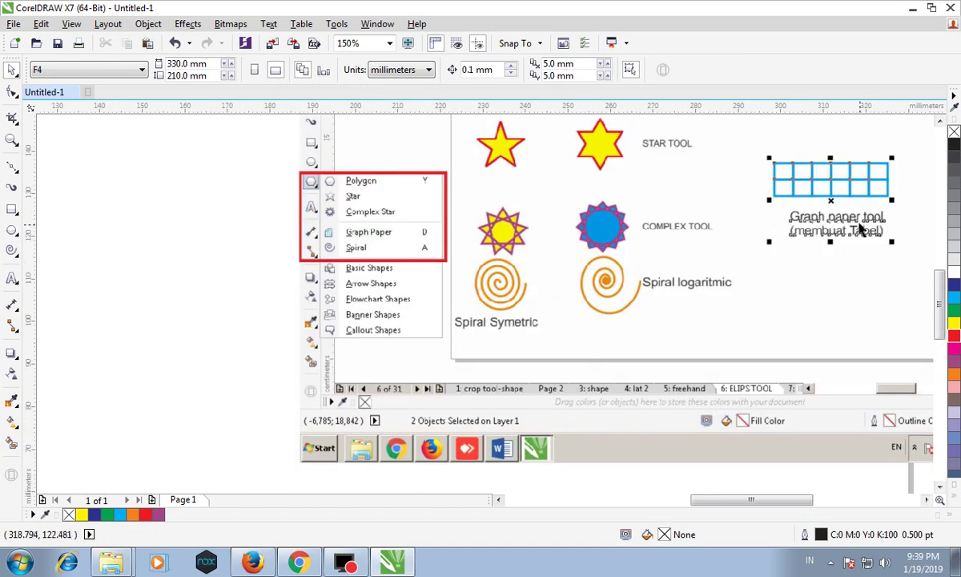
pyautogui.scroll(-3, 828, 244)
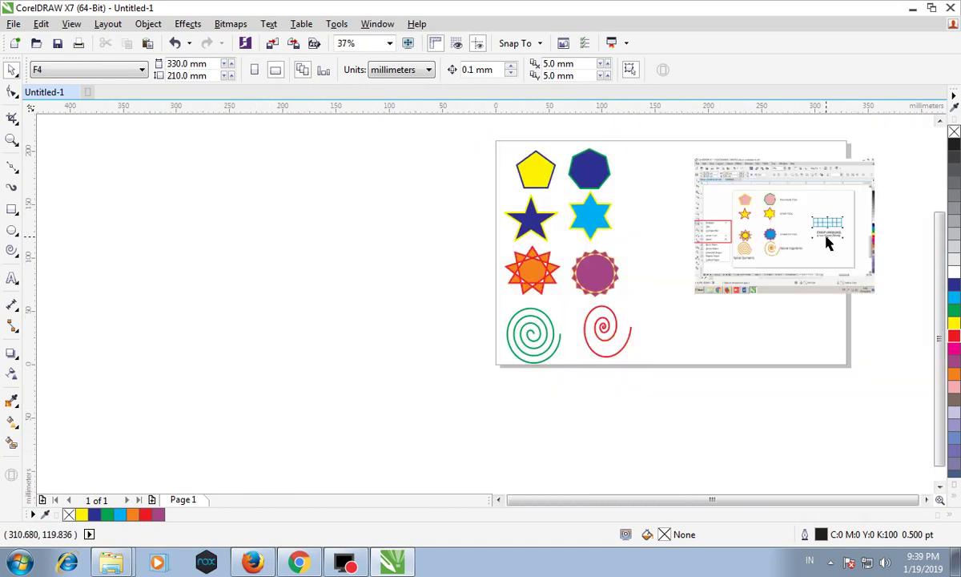
pyautogui.click(17, 255)
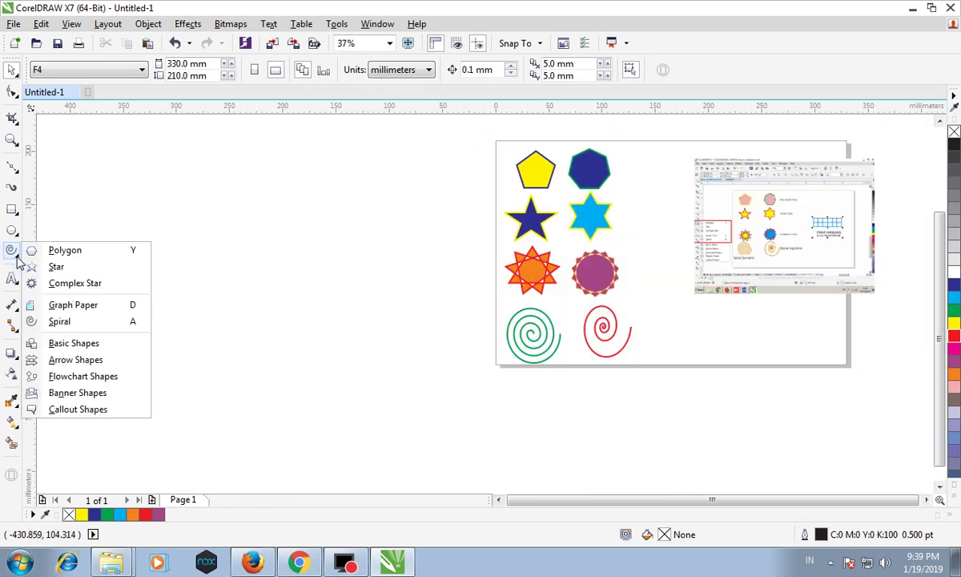
pyautogui.click(731, 202)
pyautogui.moveTo(708, 189); pyautogui.dragTo(853, 209)
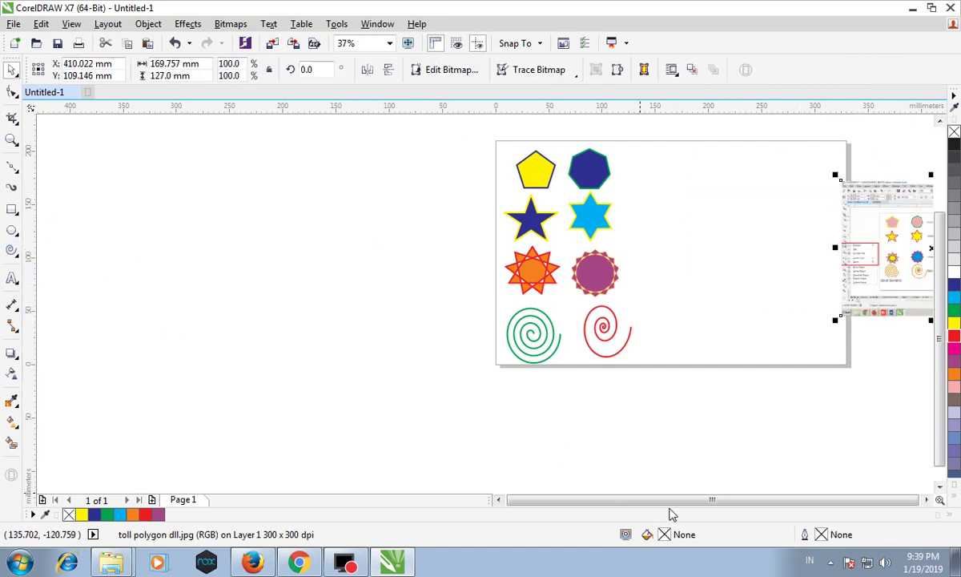
pyautogui.click(927, 499)
pyautogui.click(927, 499)
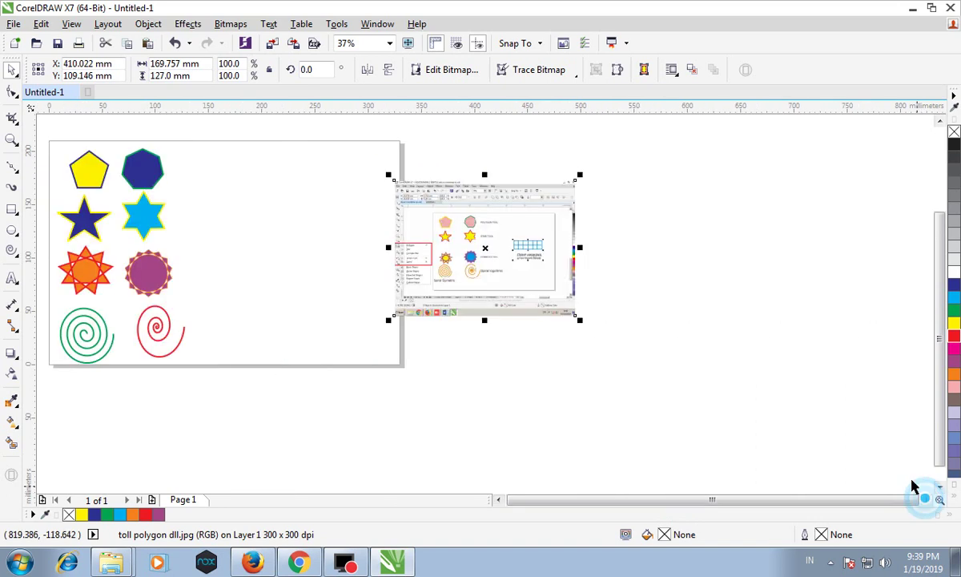
# Draw a graph paper grid with 7 columns and 2 rows, about 137 mm wide and 45 mm high, in the page's upper-right area.
pyautogui.scroll(5, 522, 249)
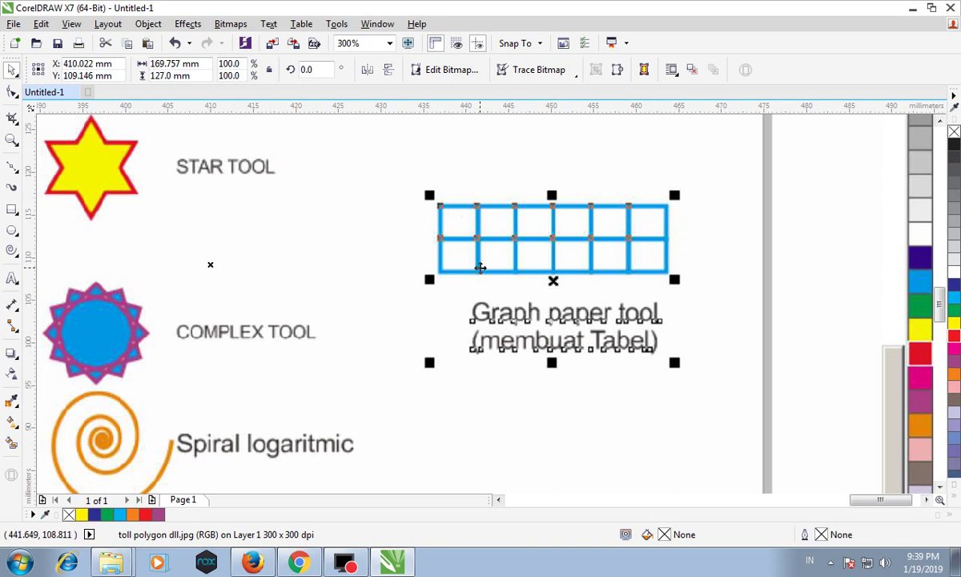
pyautogui.scroll(-5, 610, 406)
pyautogui.scroll(2, 270, 430)
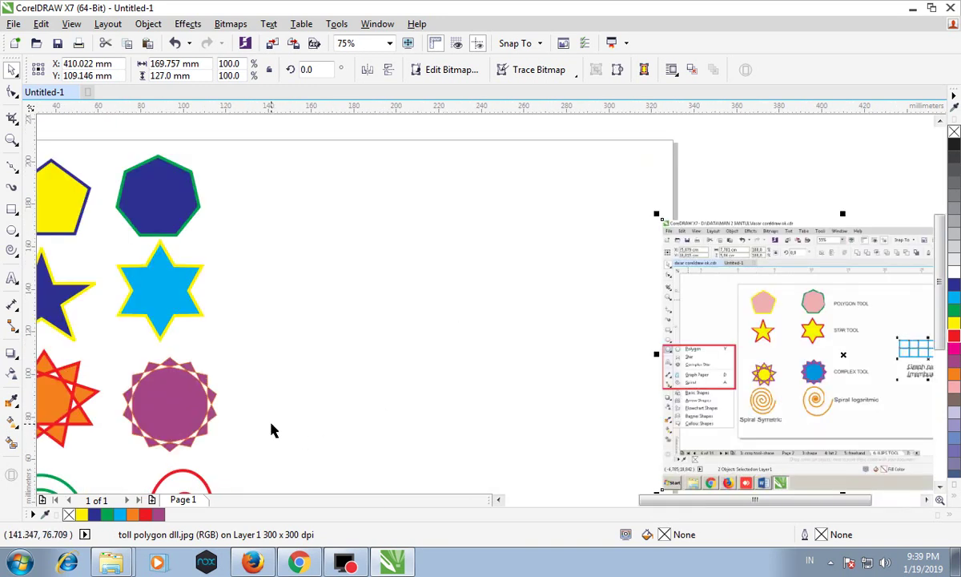
pyautogui.click(17, 254)
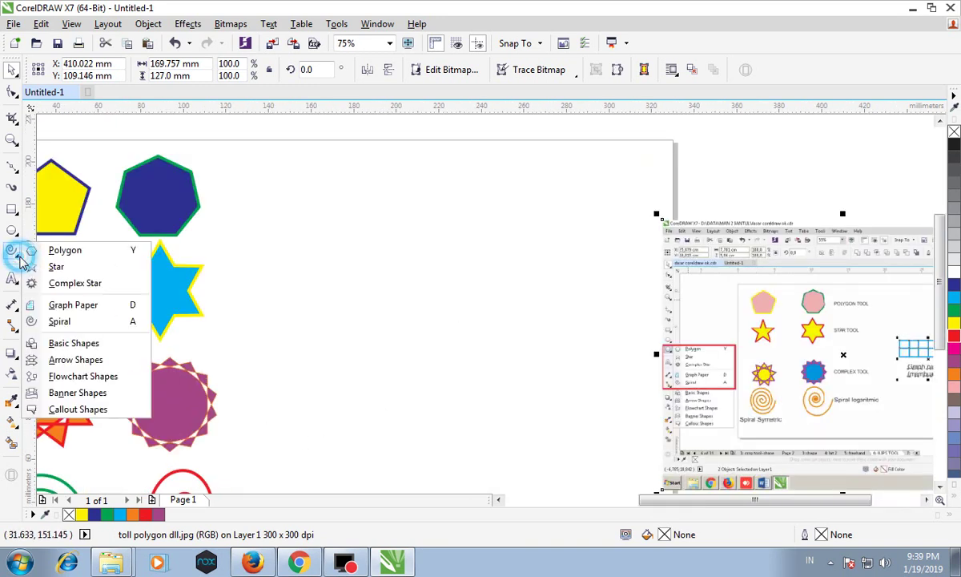
pyautogui.click(64, 306)
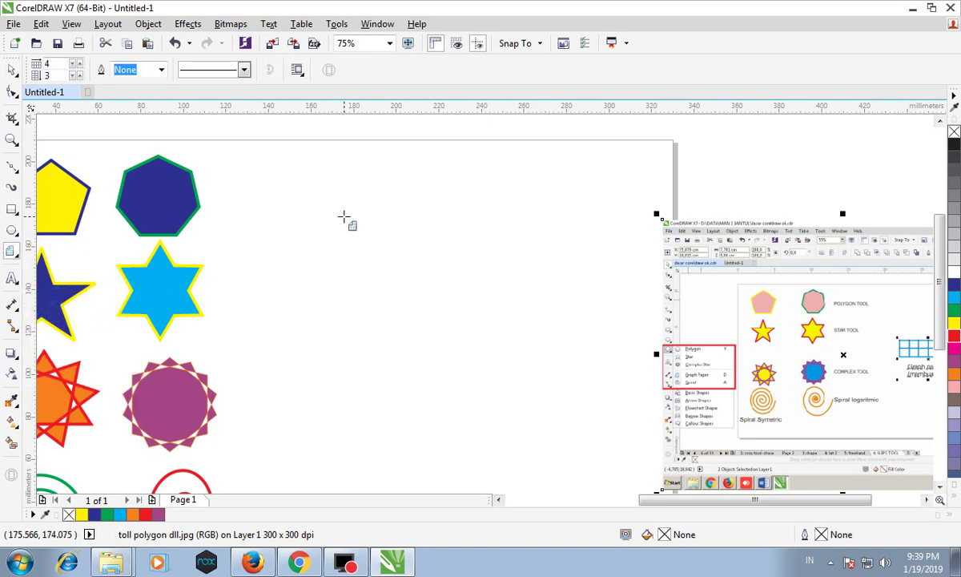
pyautogui.click(76, 64)
pyautogui.click(76, 64)
pyautogui.click(76, 64)
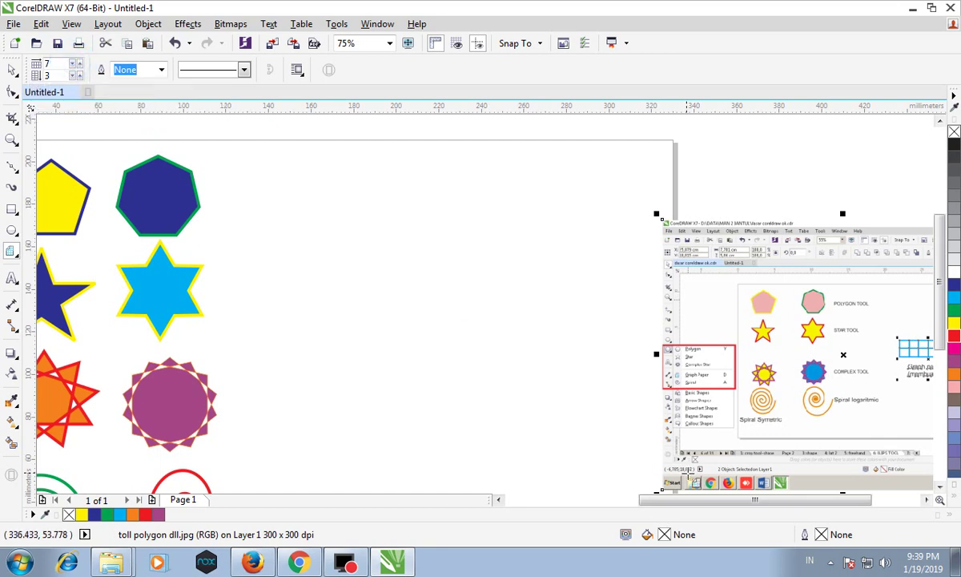
pyautogui.moveTo(707, 500); pyautogui.dragTo(718, 500)
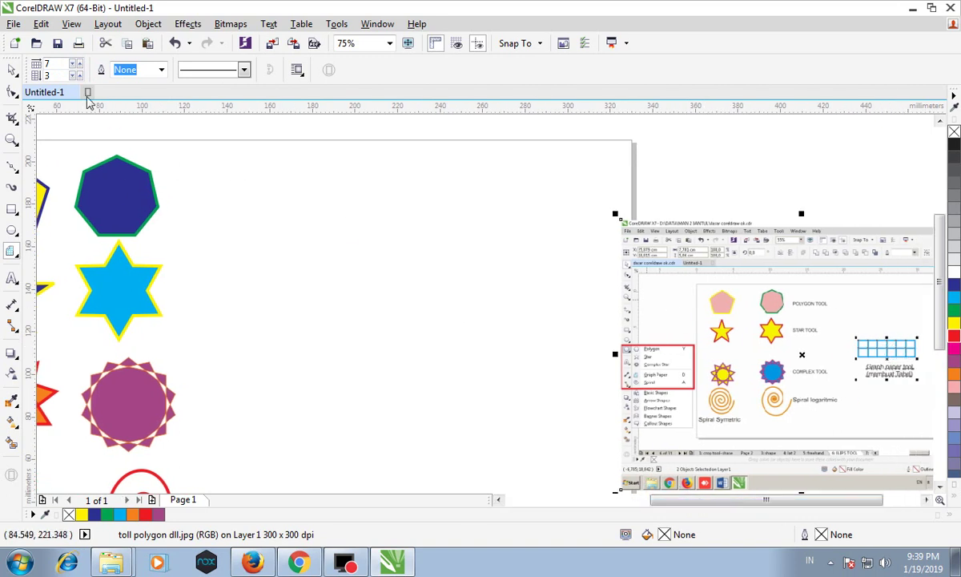
pyautogui.click(76, 76)
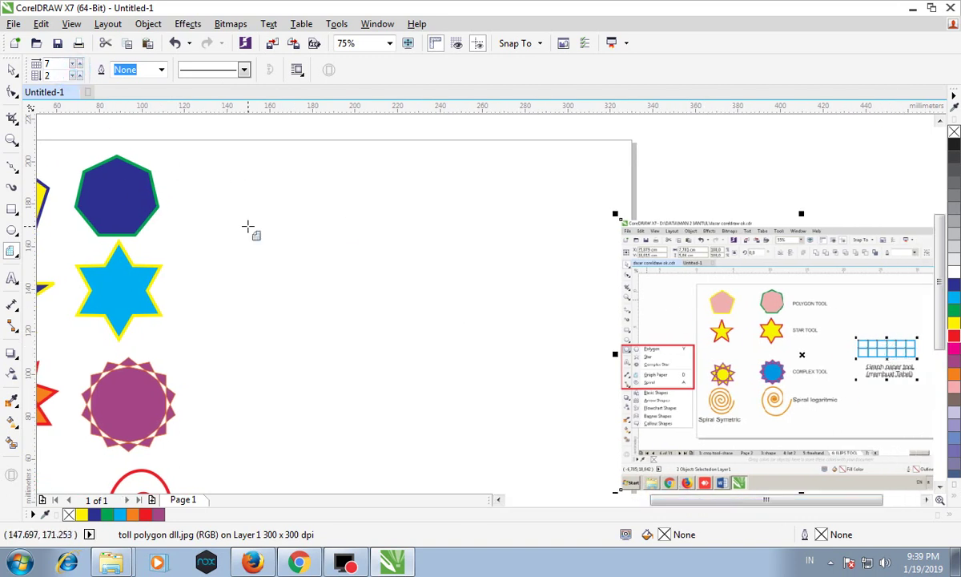
pyautogui.moveTo(273, 210); pyautogui.dragTo(564, 305)
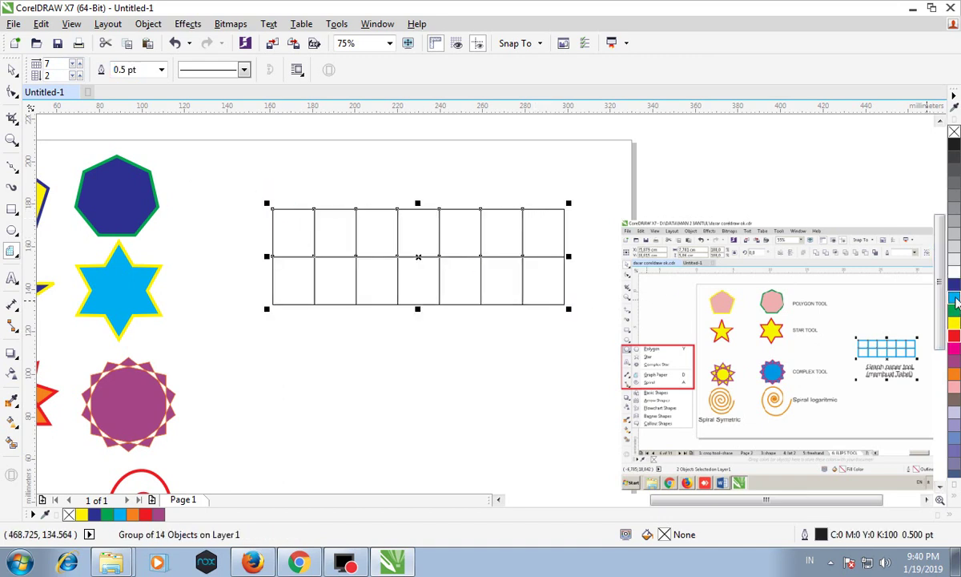
# Give the graph paper grid a 4.0 pt cyan outline.
pyautogui.rightClick(955, 299)
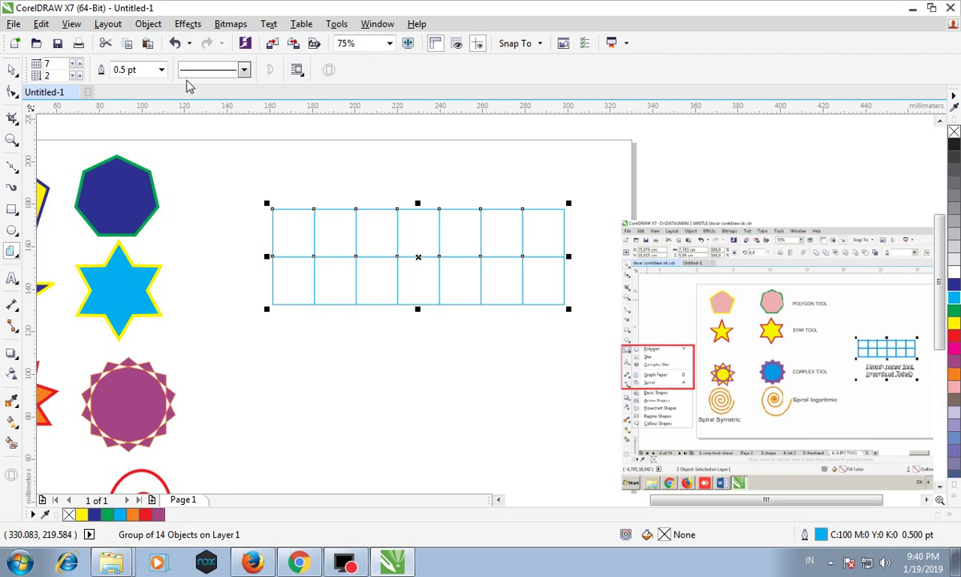
pyautogui.click(161, 70)
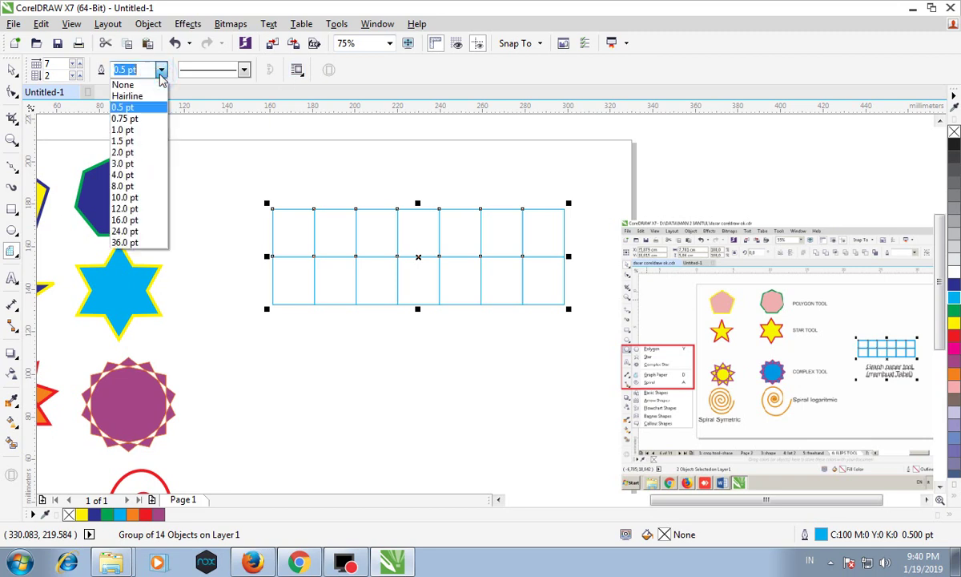
pyautogui.click(138, 172)
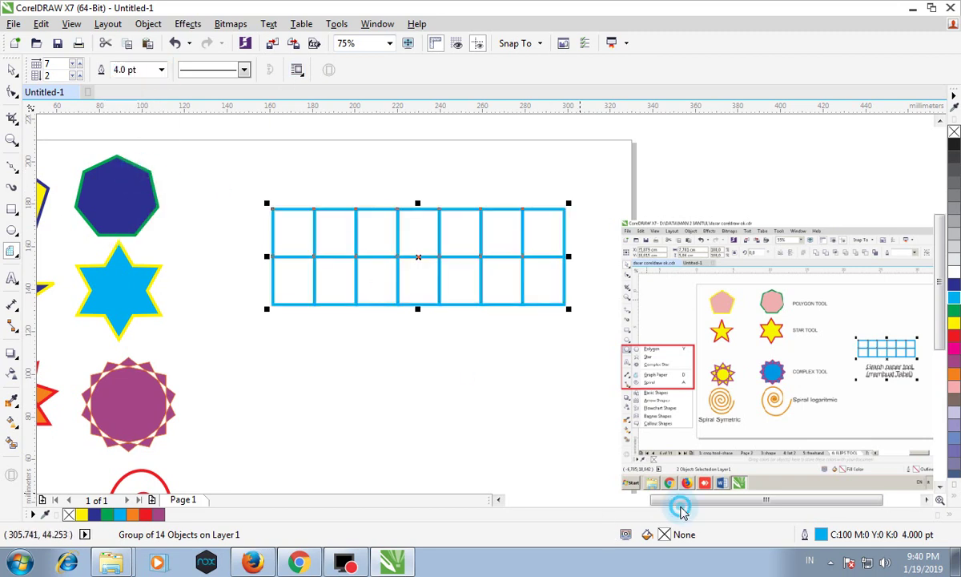
# Add the artistic text "POLYGON" in 24 pt Arial to the right of the heptagon.
pyautogui.moveTo(693, 509); pyautogui.dragTo(653, 508)
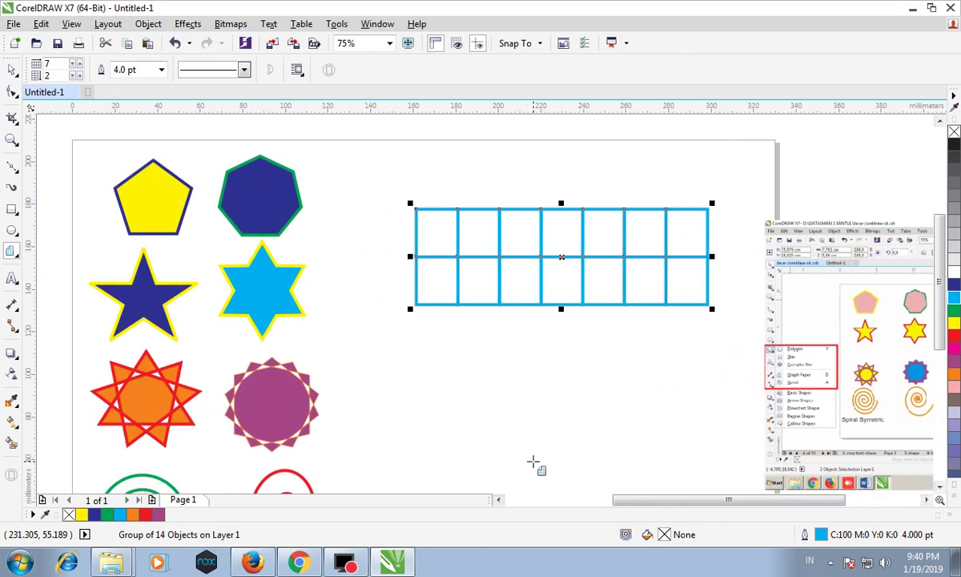
pyautogui.click(13, 278)
pyautogui.click(350, 183)
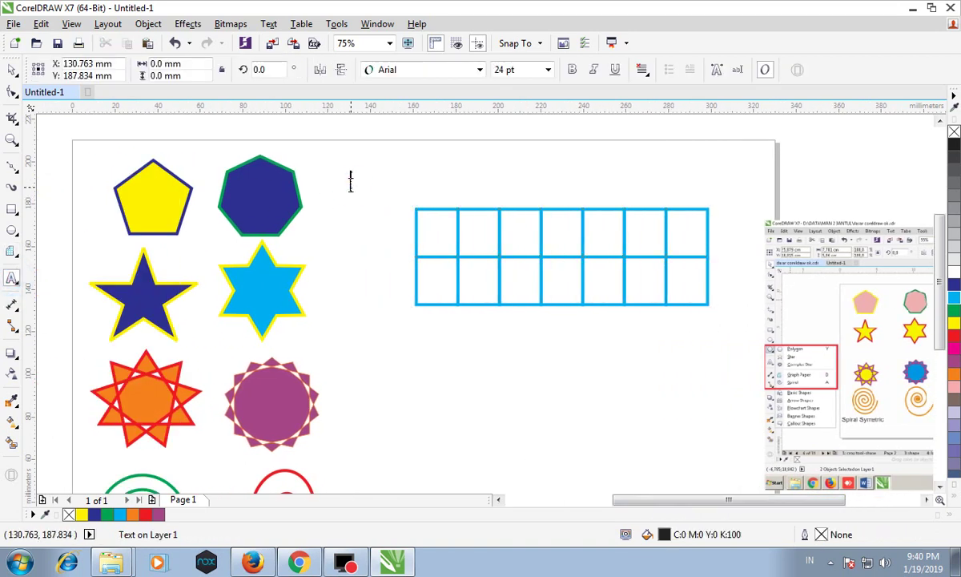
pyautogui.write('POLYGON')
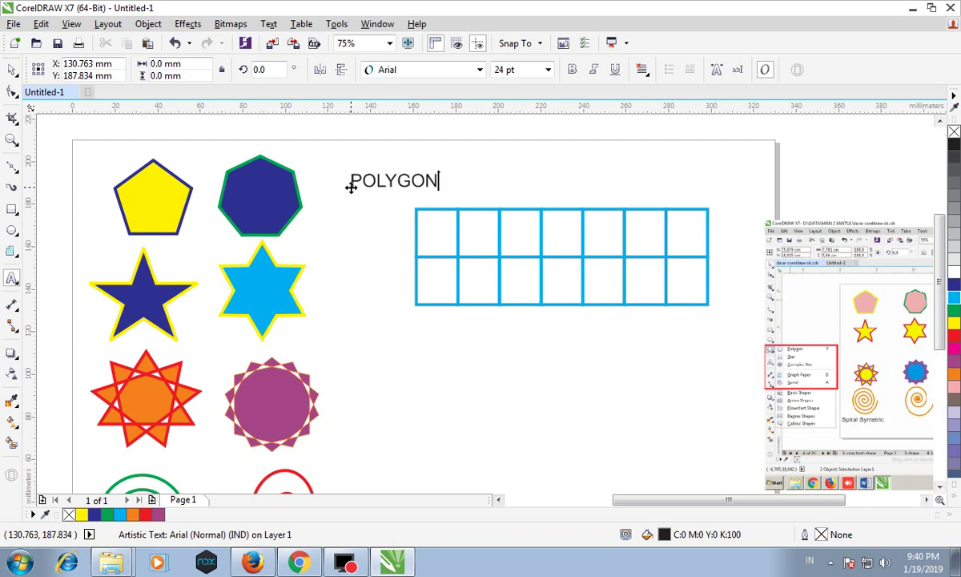
pyautogui.click(12, 69)
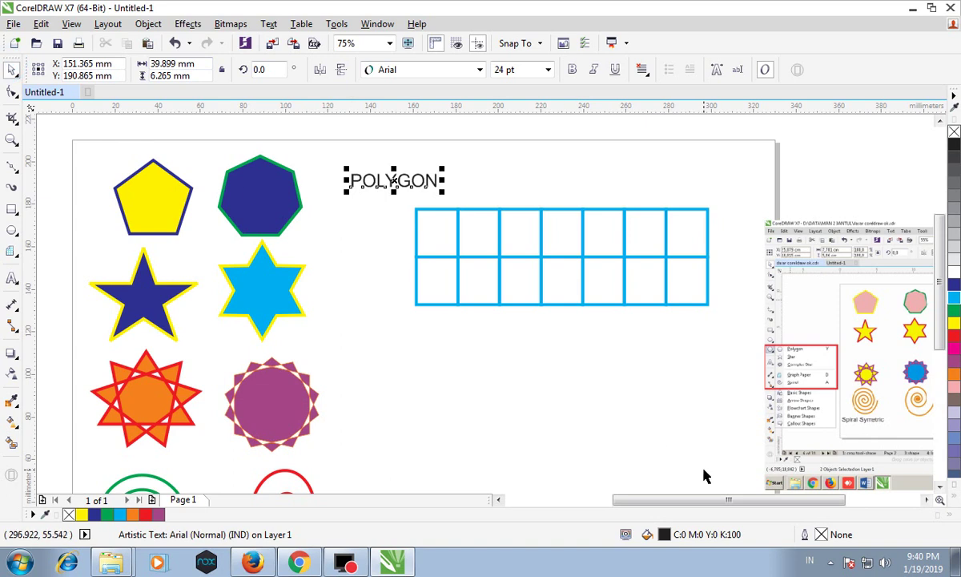
# Move the graph paper grid slightly right and the POLYGON label down and left, level with the heptagon.
pyautogui.moveTo(457, 250); pyautogui.dragTo(485, 244)
pyautogui.click(394, 183)
pyautogui.moveTo(394, 182); pyautogui.dragTo(376, 203)
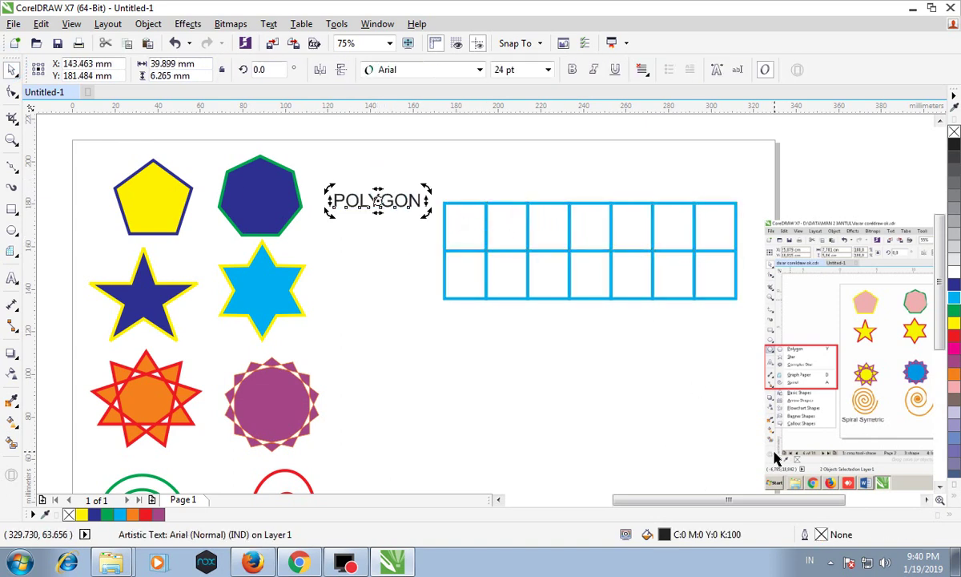
# Delete the reference image from the drawing.
pyautogui.moveTo(760, 498); pyautogui.dragTo(785, 499)
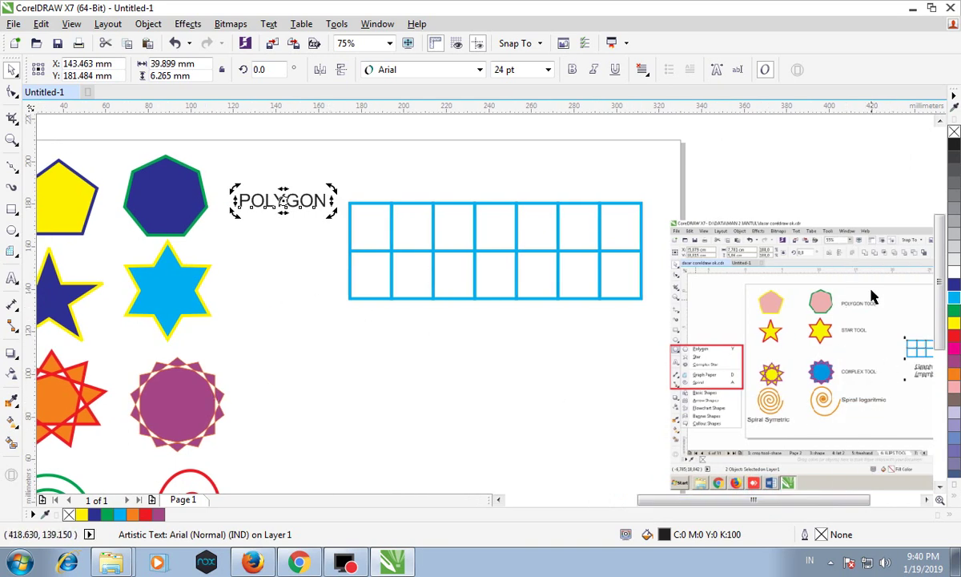
pyautogui.scroll(-2, 857, 301)
pyautogui.moveTo(805, 283); pyautogui.dragTo(516, 295)
pyautogui.moveTo(545, 257); pyautogui.dragTo(562, 288)
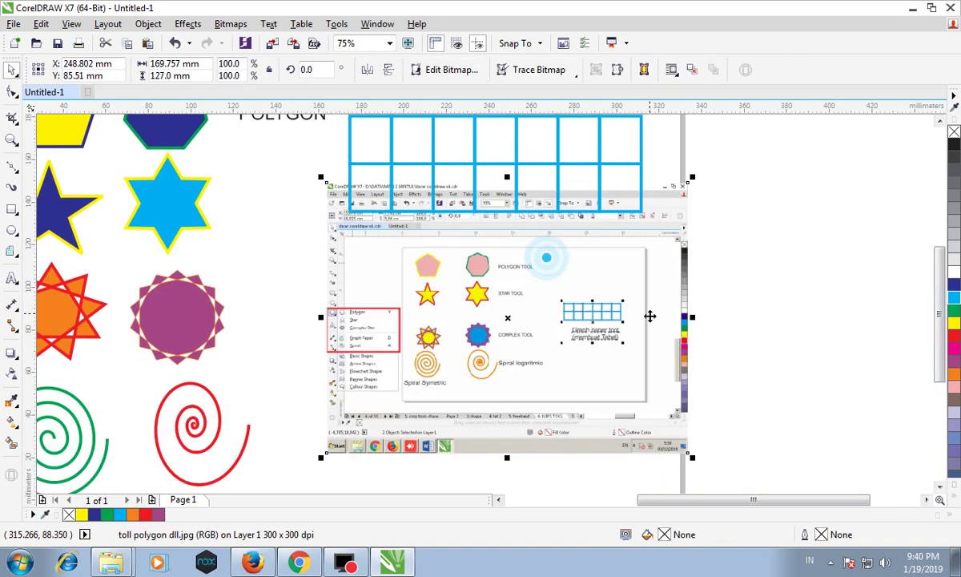
pyautogui.moveTo(457, 280); pyautogui.dragTo(831, 274)
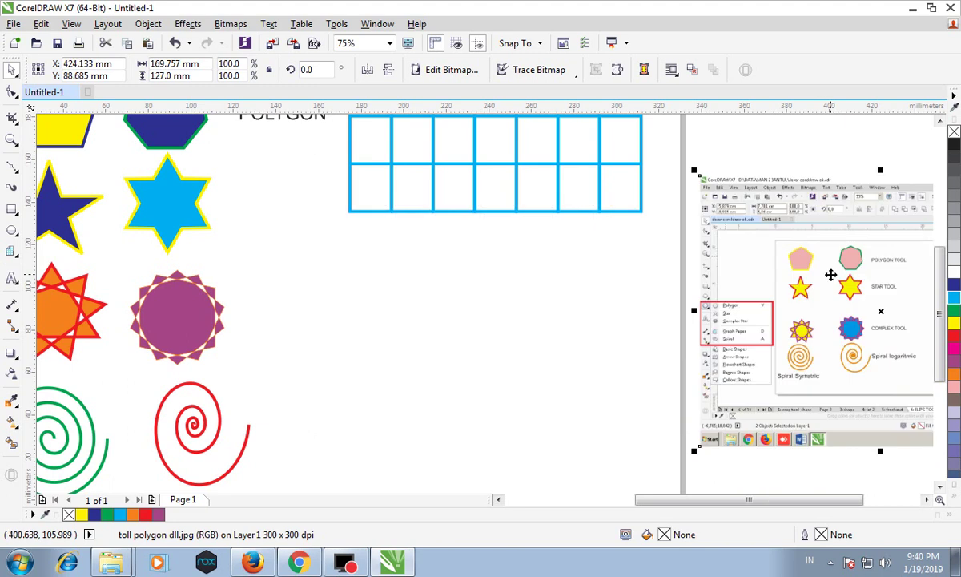
pyautogui.press('Delete')
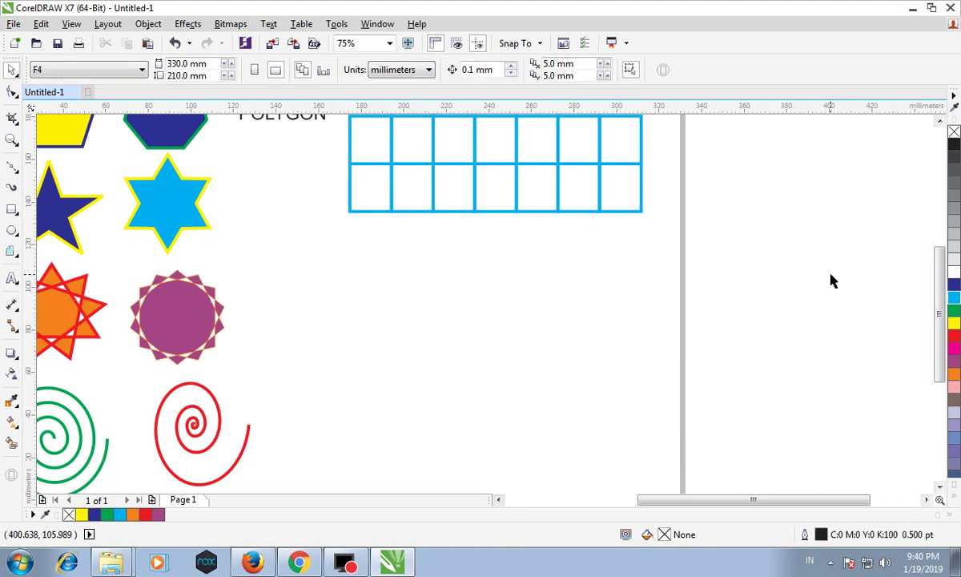
# Save the drawing to the Desktop as a version 17.0 CDR file named PAINER-X-A2-LAT03.
pyautogui.press('F4')
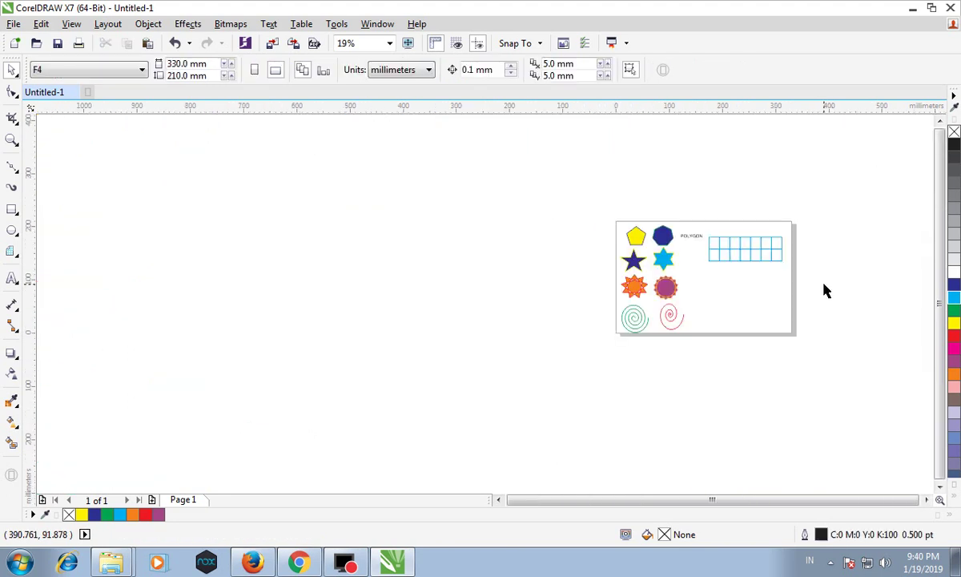
pyautogui.click(16, 24)
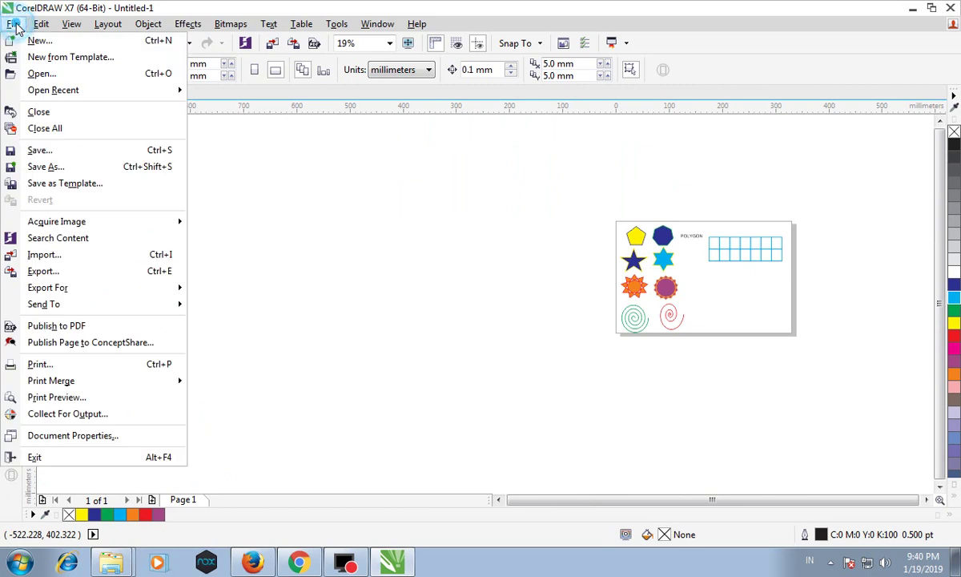
pyautogui.click(57, 166)
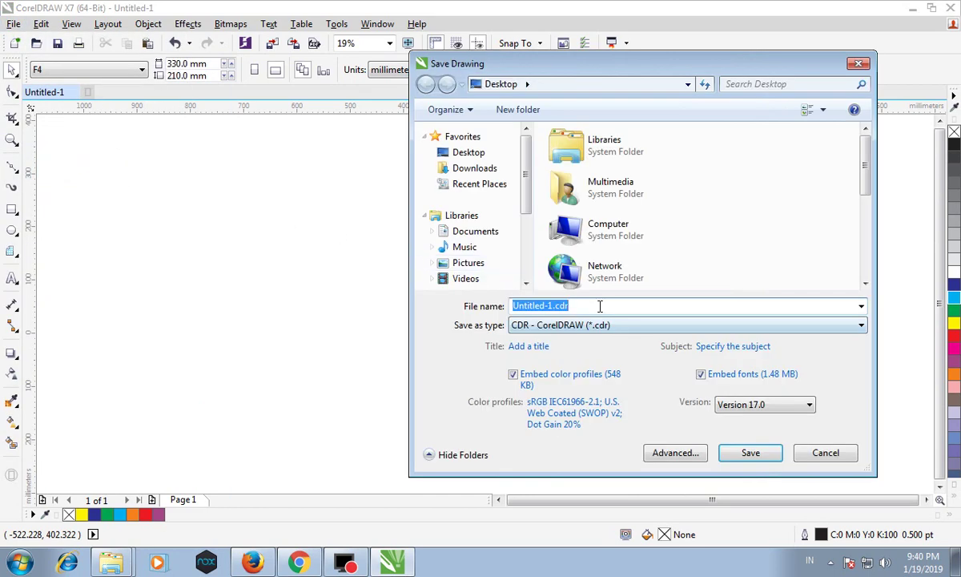
pyautogui.write('P')
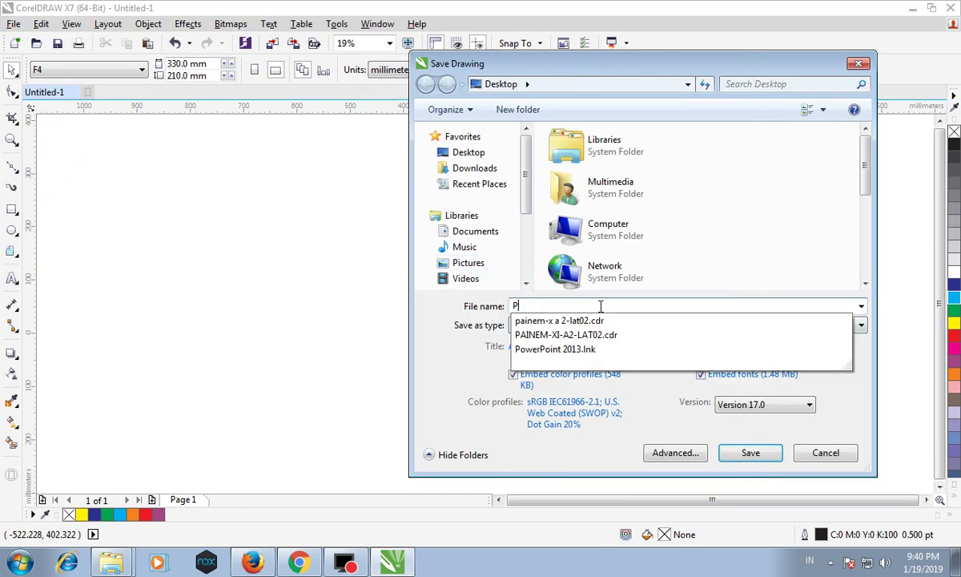
pyautogui.write('AINER-X-A2-LAT03')
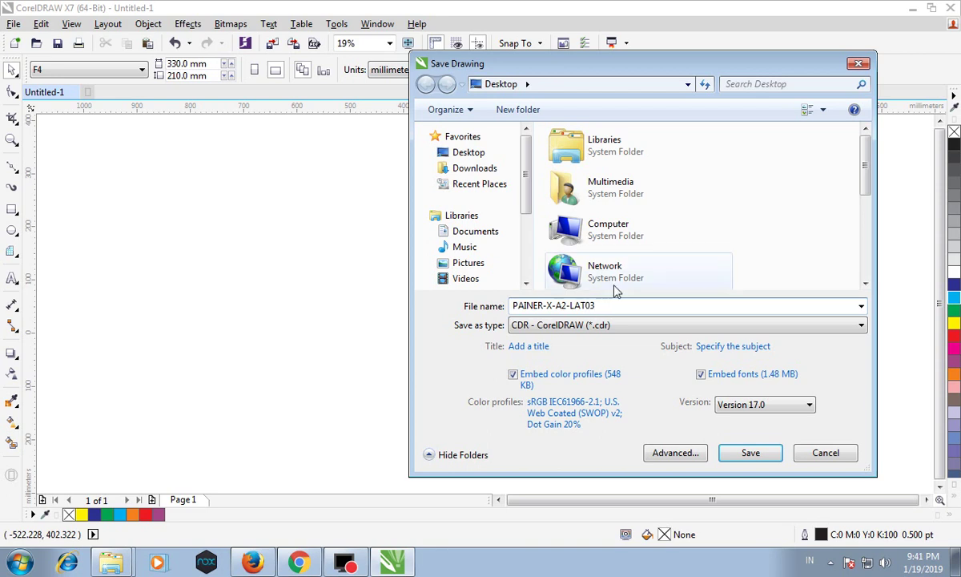
pyautogui.click(749, 455)
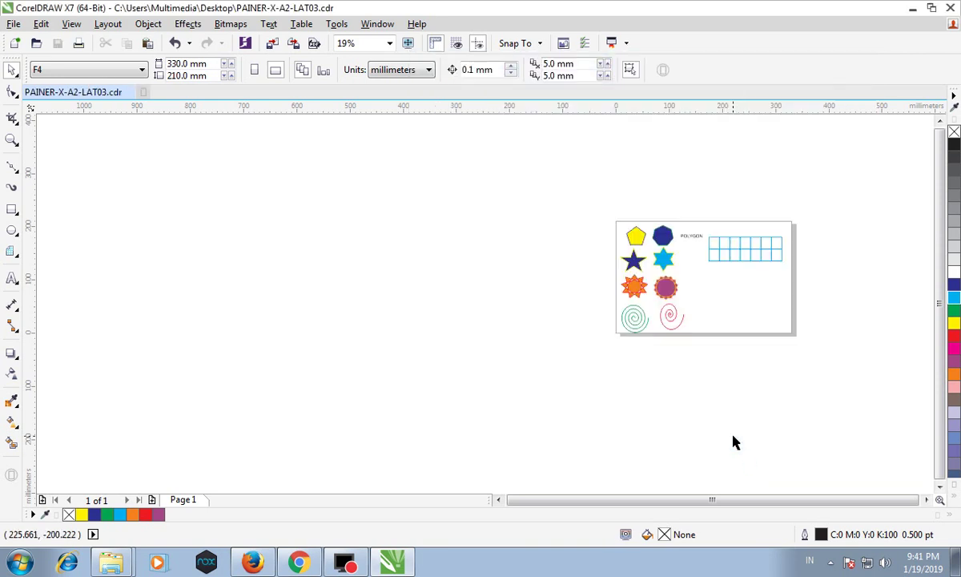
# Rename the drawing's only page to LAT-03.
pyautogui.click(187, 498)
pyautogui.rightClick(188, 498)
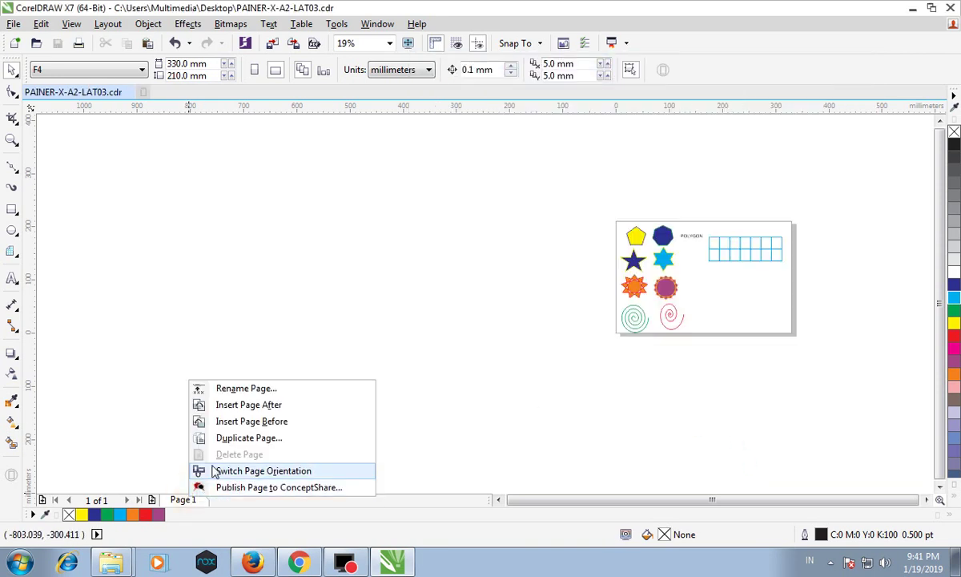
pyautogui.click(230, 388)
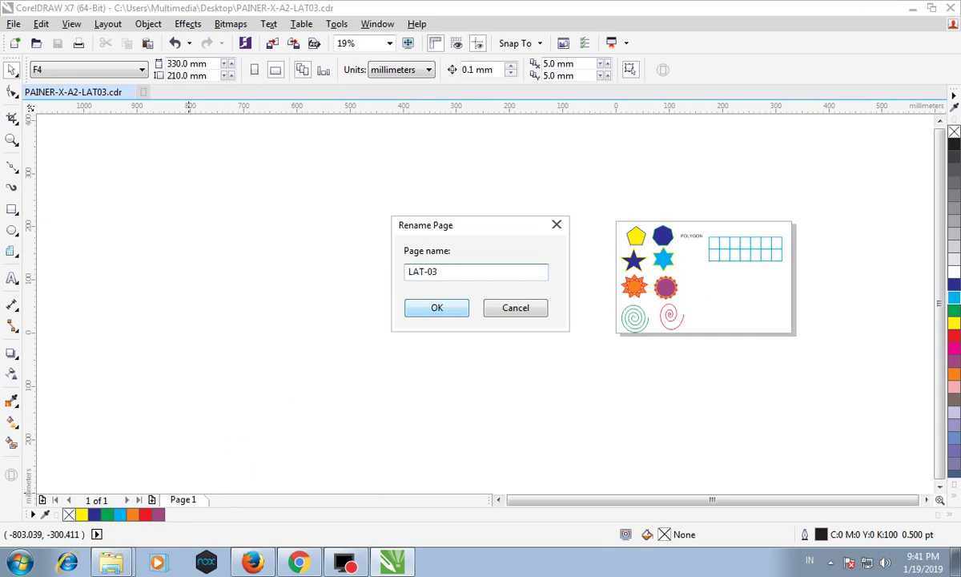
pyautogui.click(437, 309)
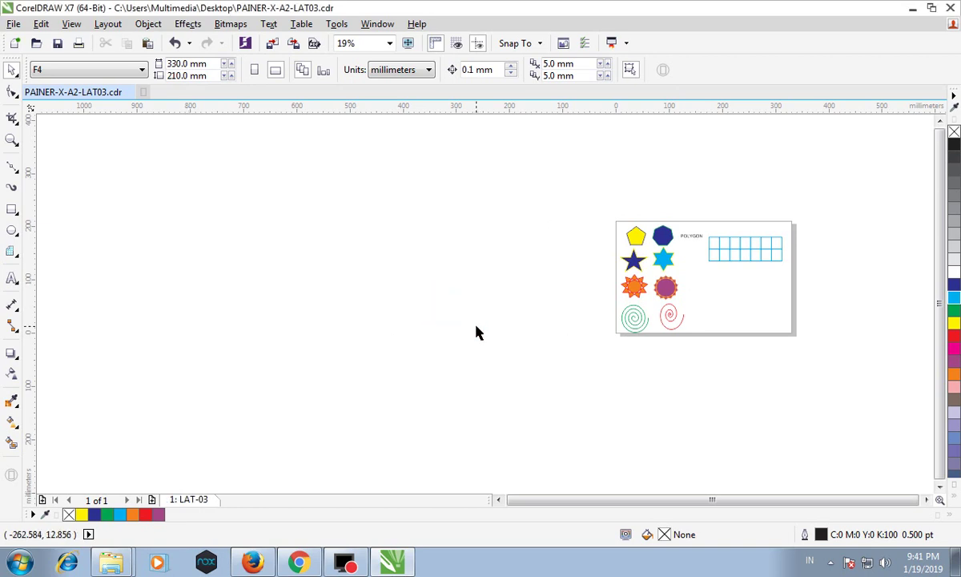
# Switch to Chrome and start adding a submission to the Tugas-03-polygon-star tool assignment.
pyautogui.click(298, 560)
pyautogui.scroll(1, 464, 271)
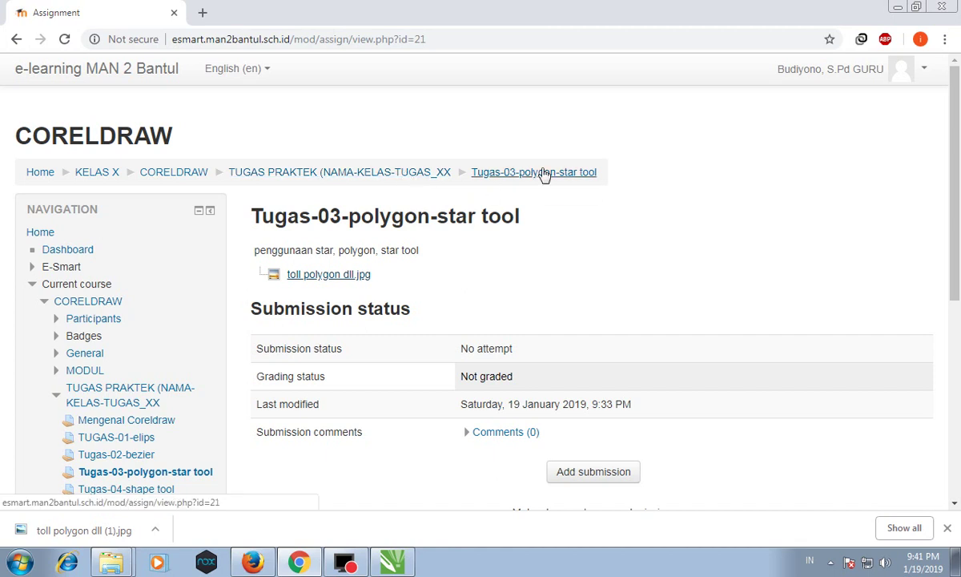
pyautogui.scroll(-1, 593, 304)
pyautogui.click(575, 401)
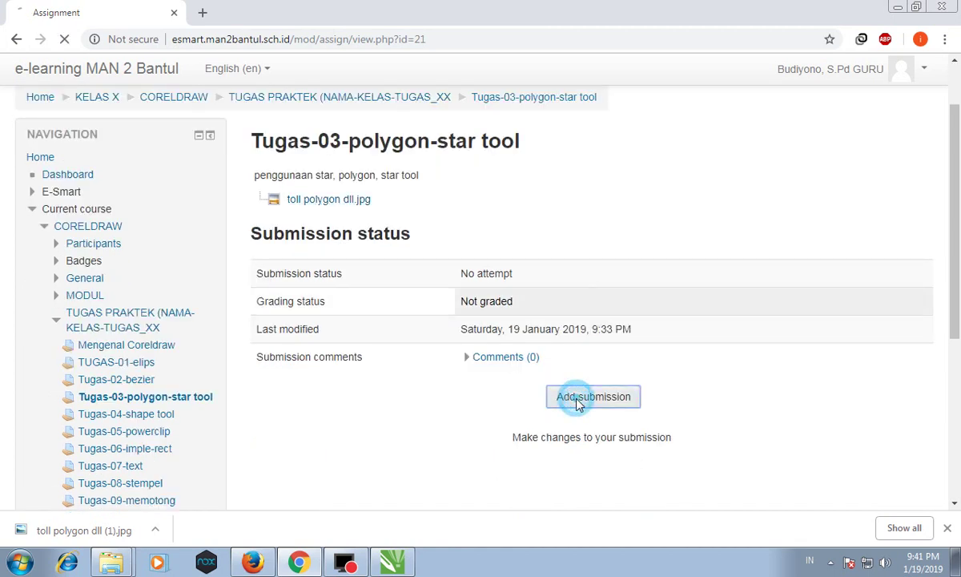
pyautogui.rightClick(579, 399)
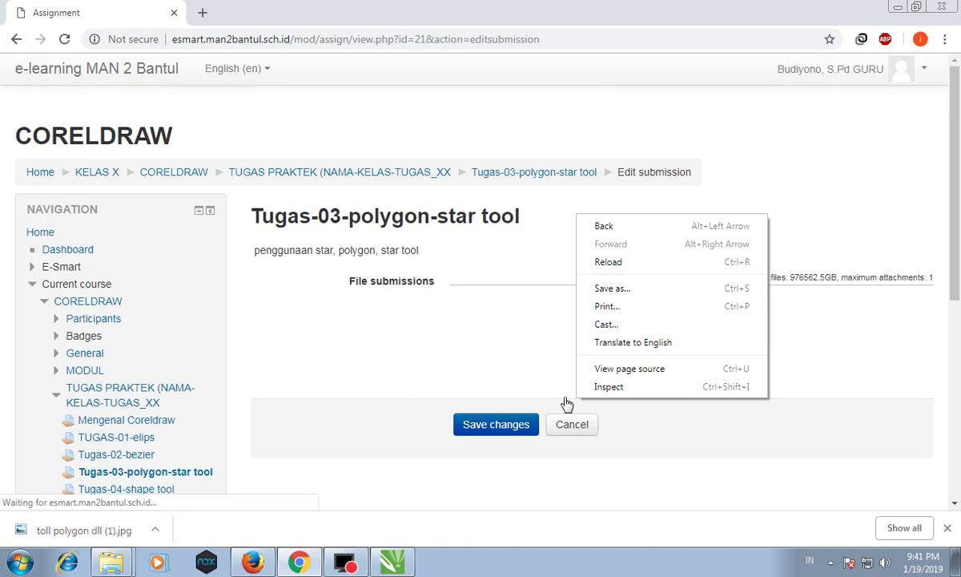
pyautogui.click(421, 375)
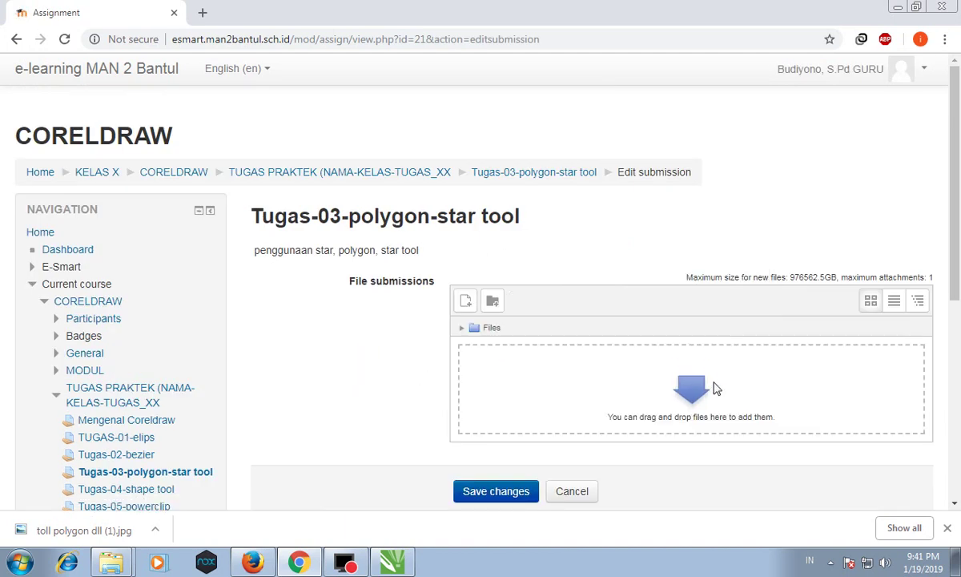
# Upload PAINER-X-A2-LAT03.cdr from the Desktop to the assignment's file submissions.
pyautogui.click(685, 383)
pyautogui.click(200, 129)
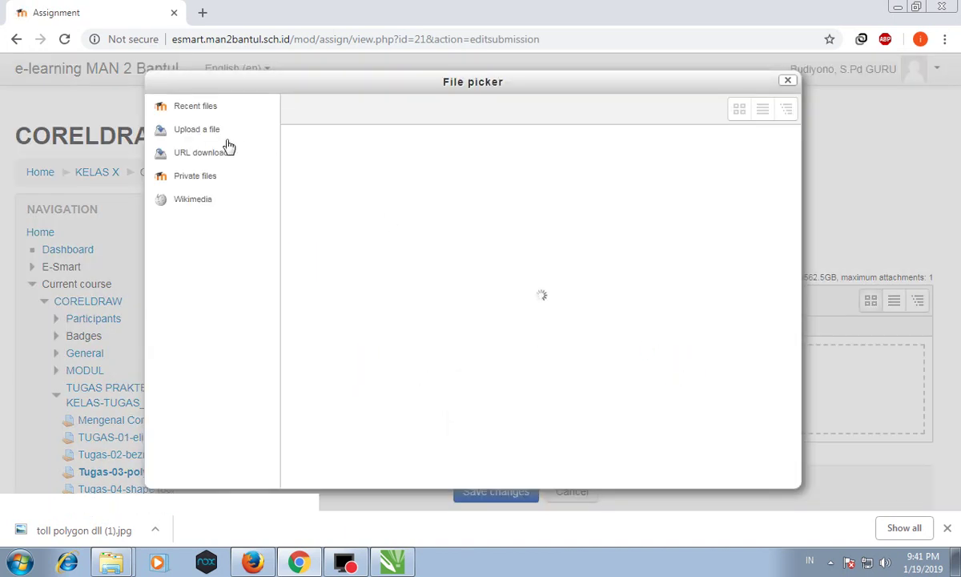
pyautogui.click(516, 188)
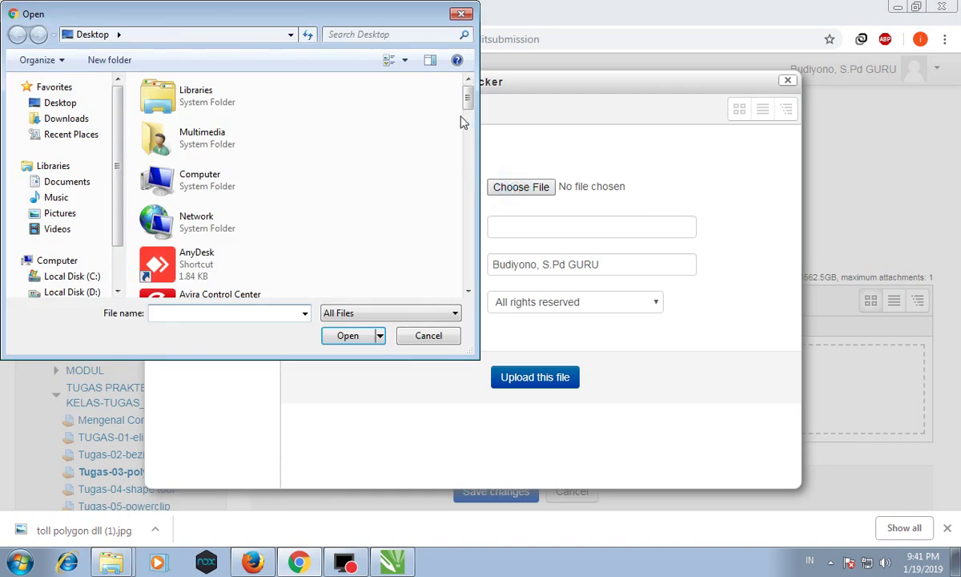
pyautogui.moveTo(466, 98); pyautogui.dragTo(472, 262)
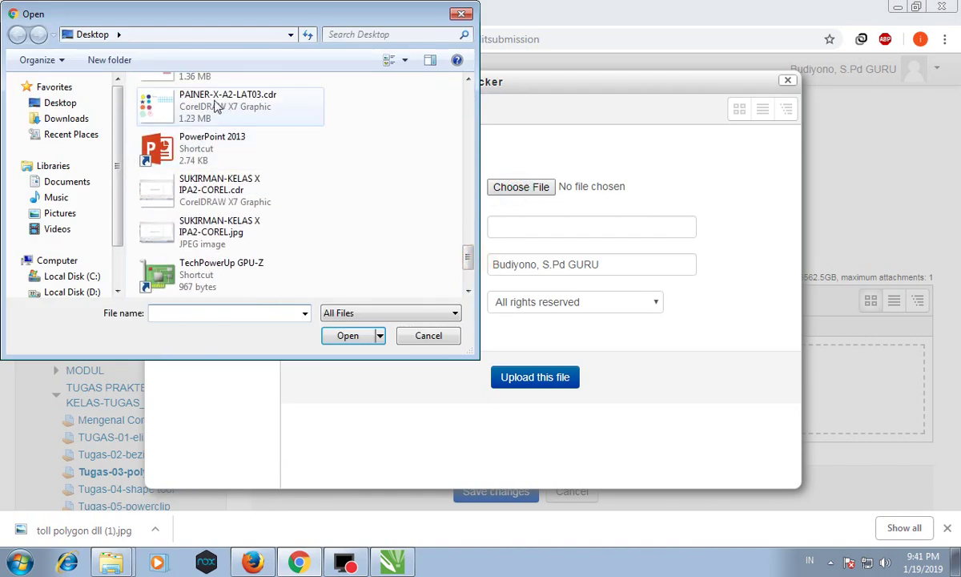
pyautogui.click(216, 105)
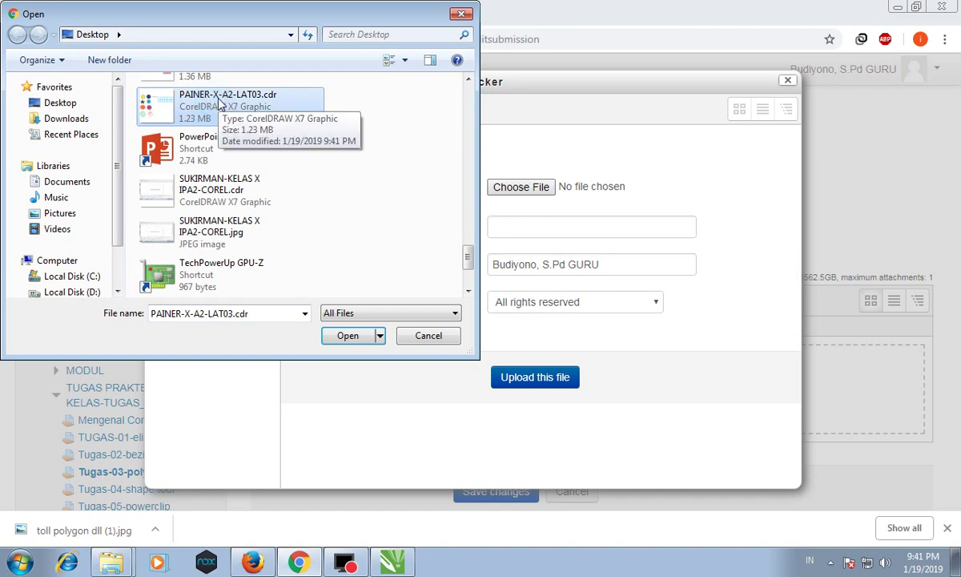
pyautogui.click(347, 335)
pyautogui.click(541, 379)
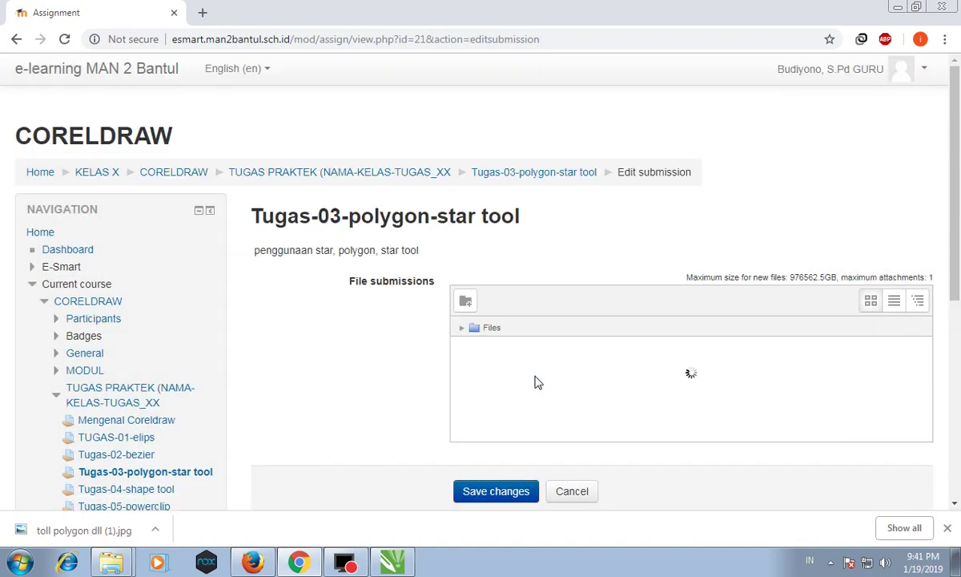
# Save the assignment submission and check the submitted file in its submission status.
pyautogui.scroll(-1, 517, 483)
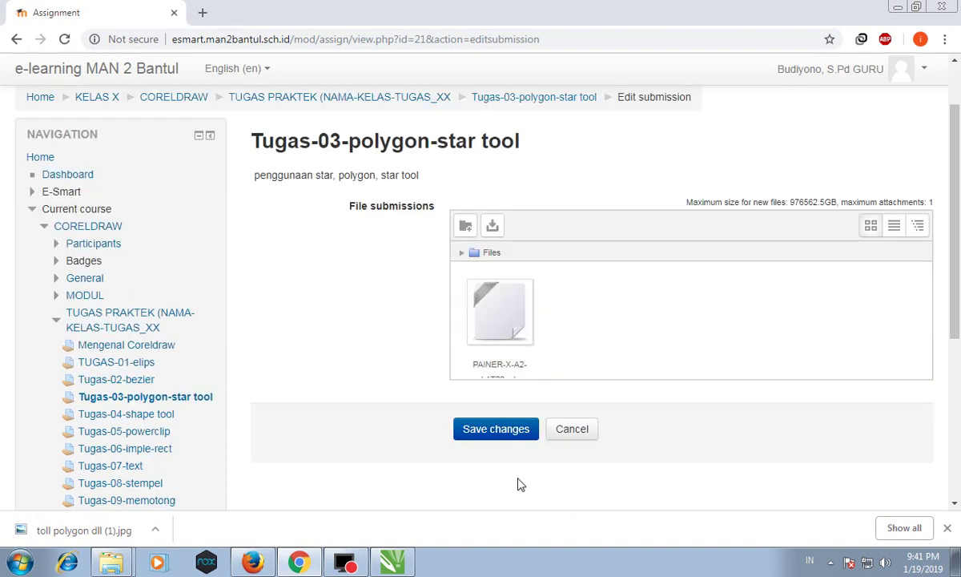
pyautogui.click(502, 440)
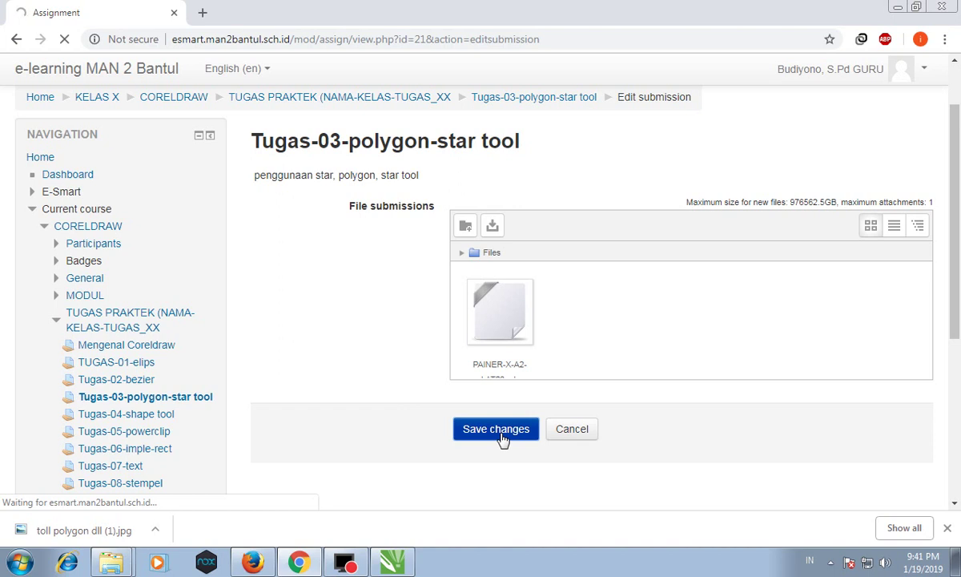
pyautogui.scroll(-1, 508, 433)
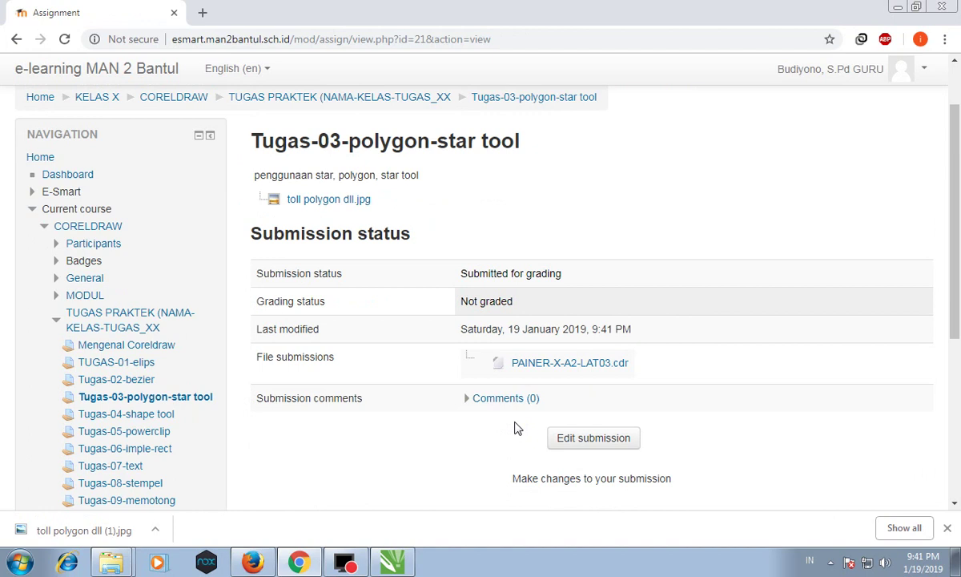
pyautogui.tripleClick(649, 367)
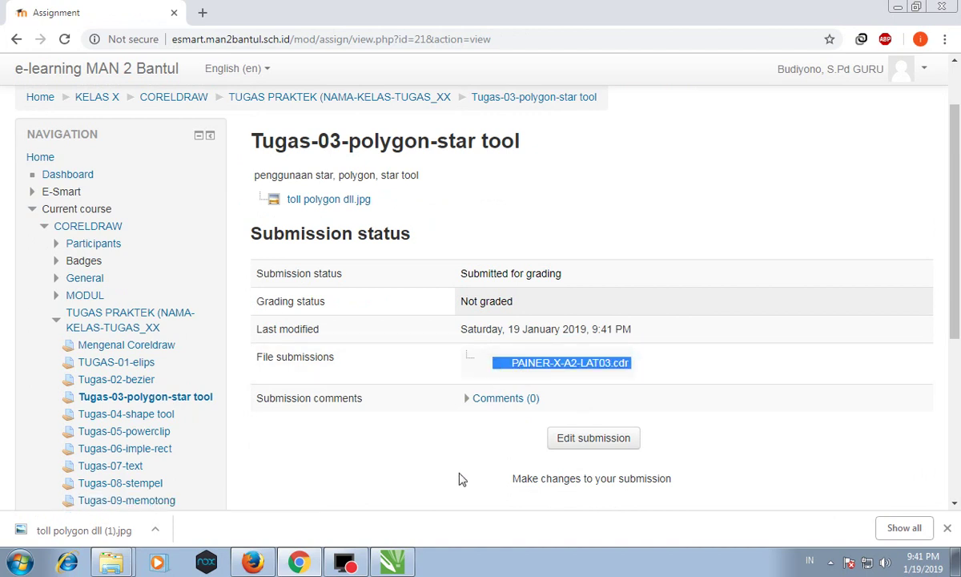